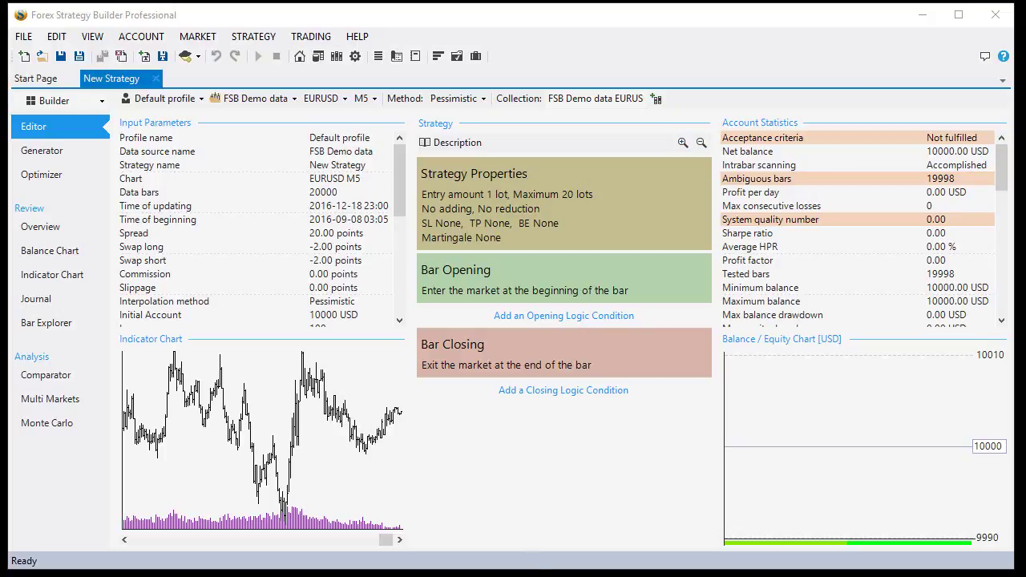
# - Change the strategy's opening point to Bar Closing, entering the market at the end of the bar
pyautogui.click(521, 508)
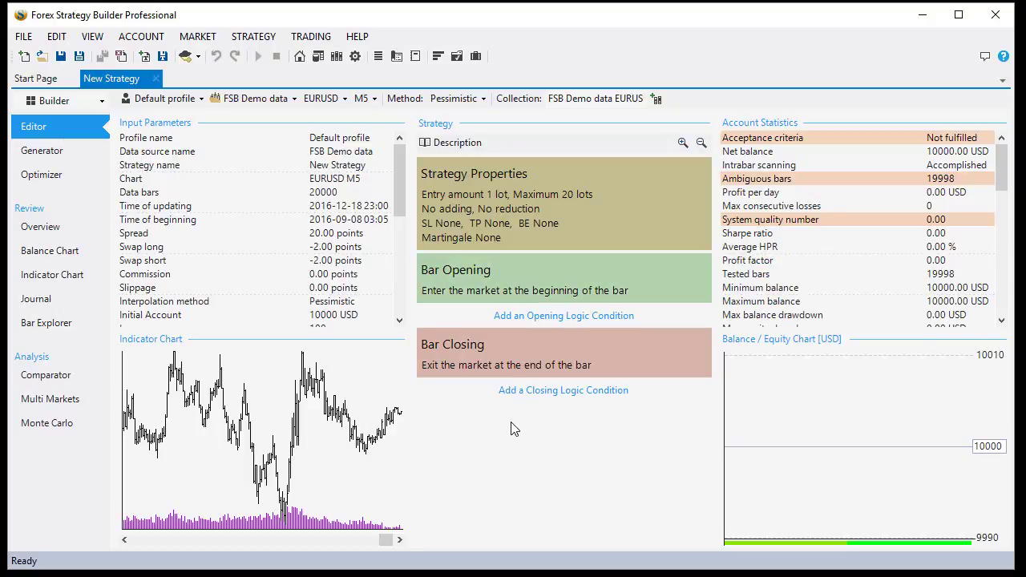
pyautogui.click(476, 274)
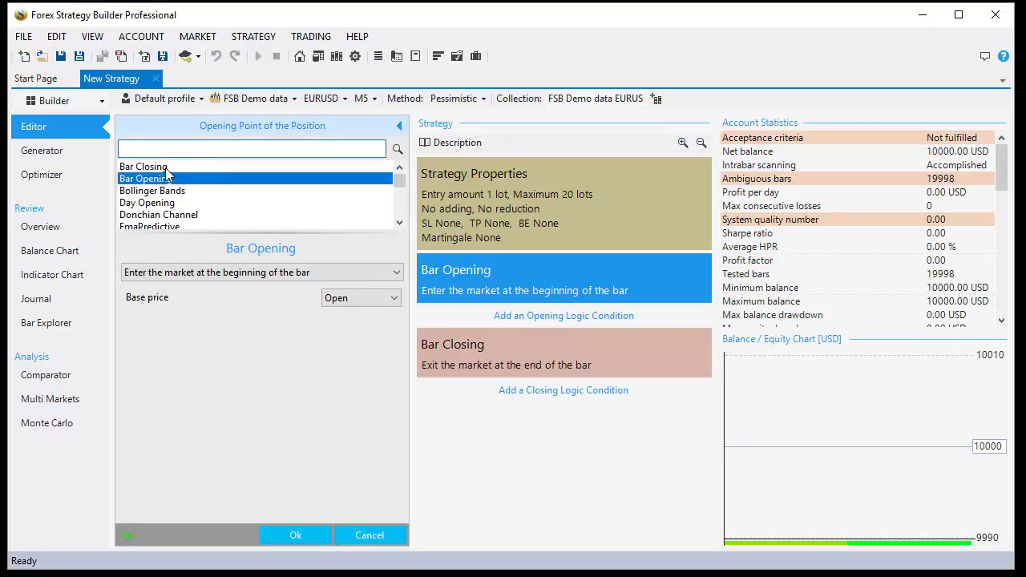
pyautogui.click(165, 168)
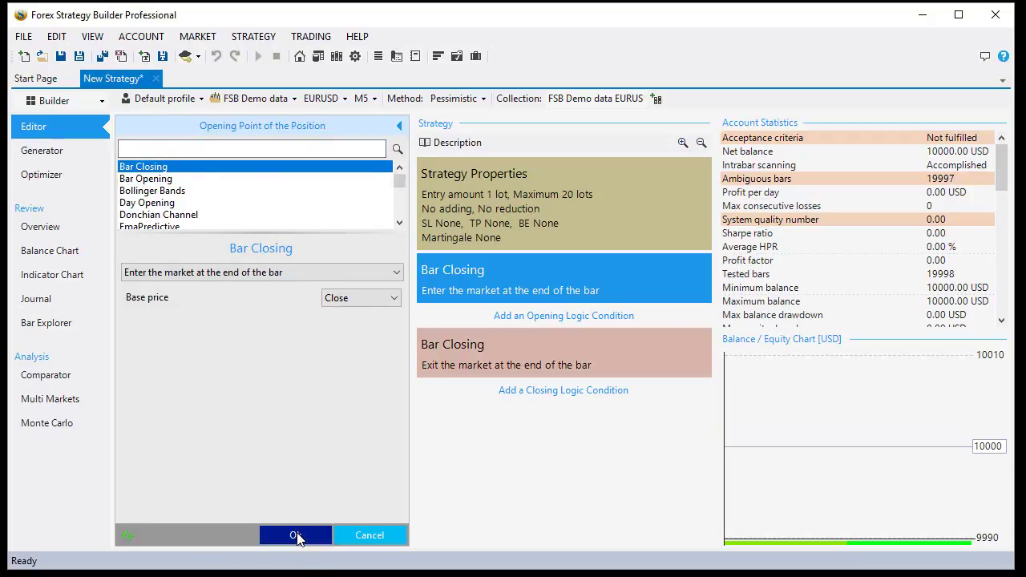
pyautogui.click(295, 535)
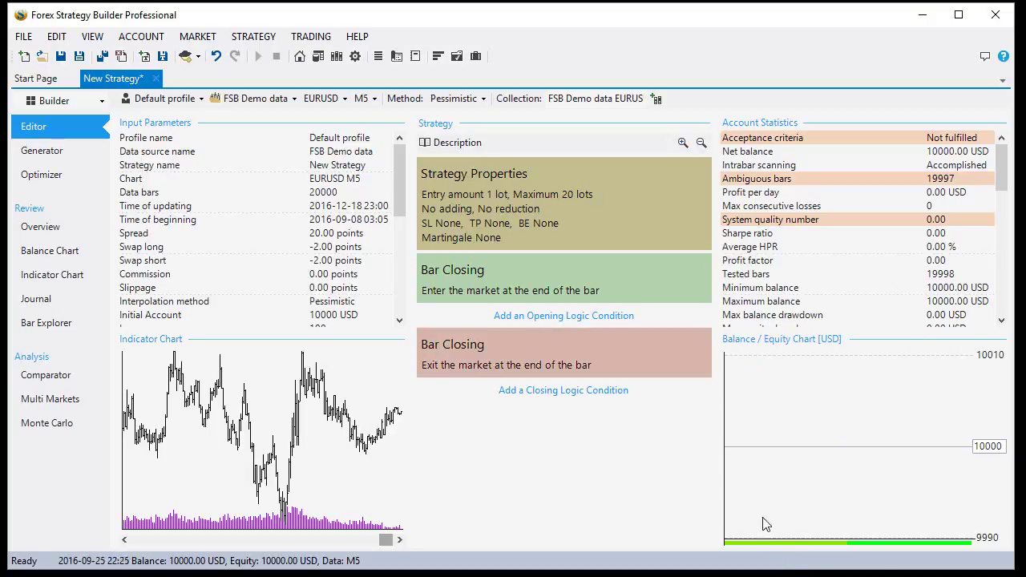
# - Add a Moving Average opening logic condition using the rule Moving Average rises
pyautogui.click(558, 318)
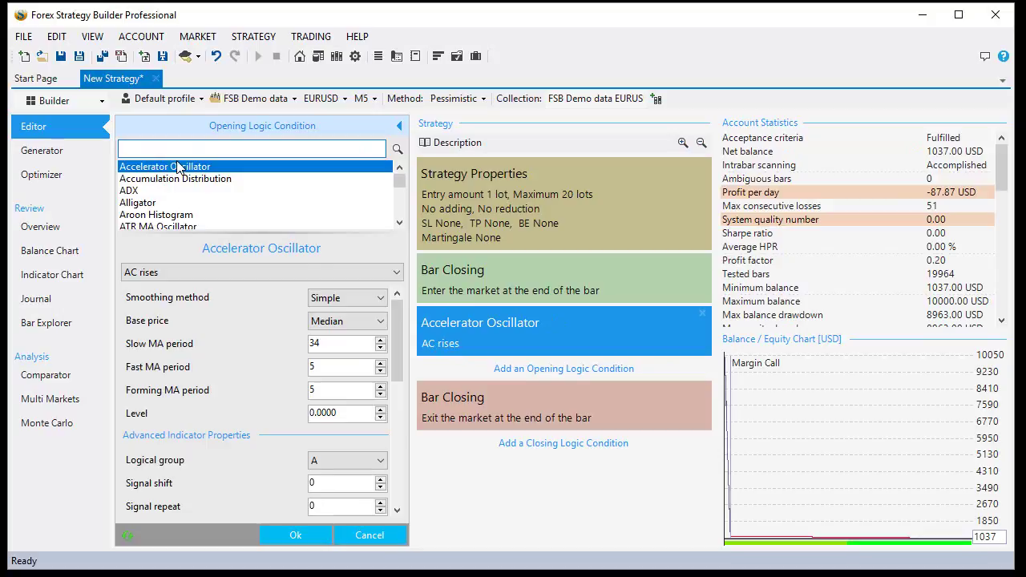
pyautogui.write('moving')
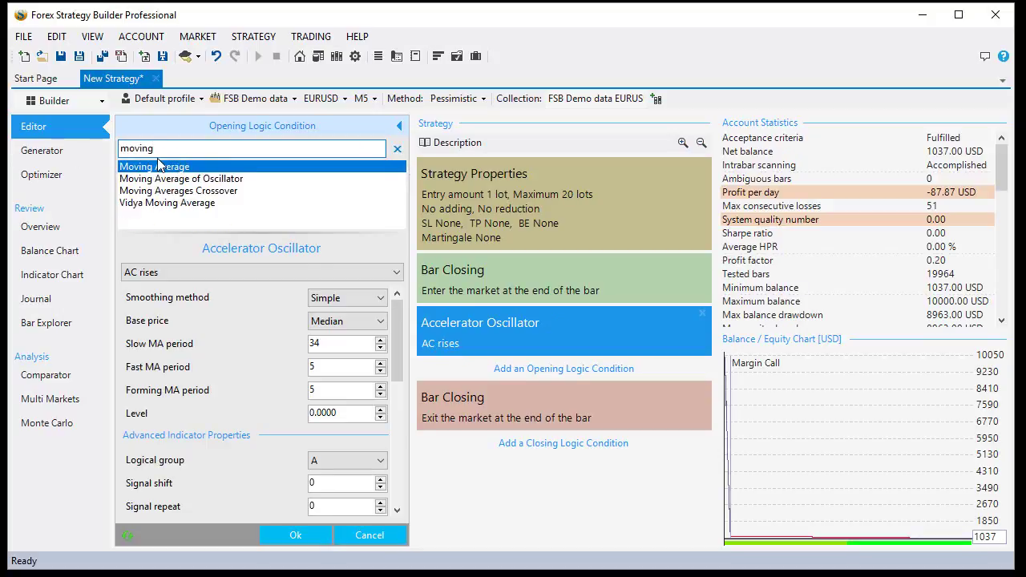
pyautogui.click(160, 168)
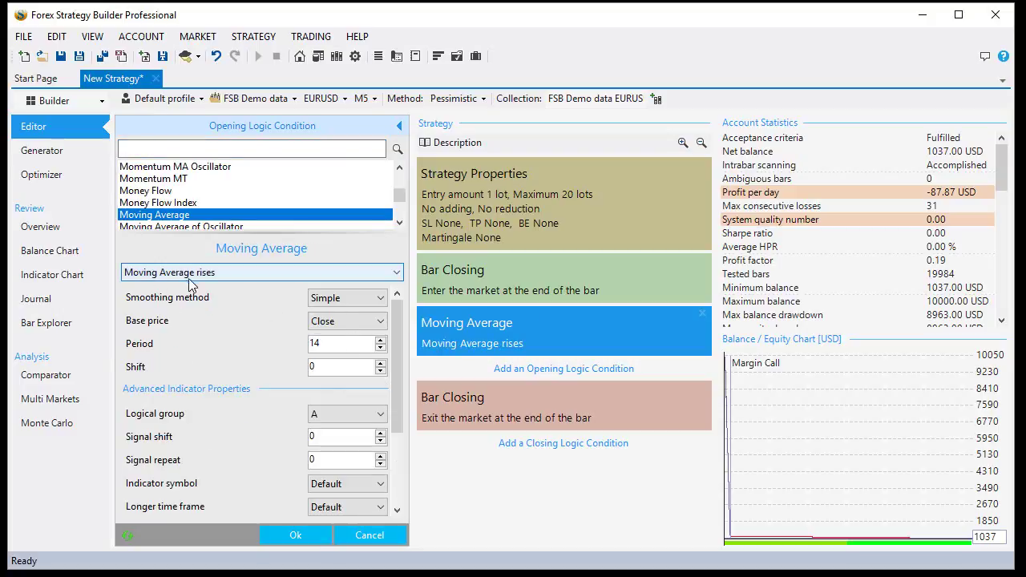
pyautogui.click(294, 535)
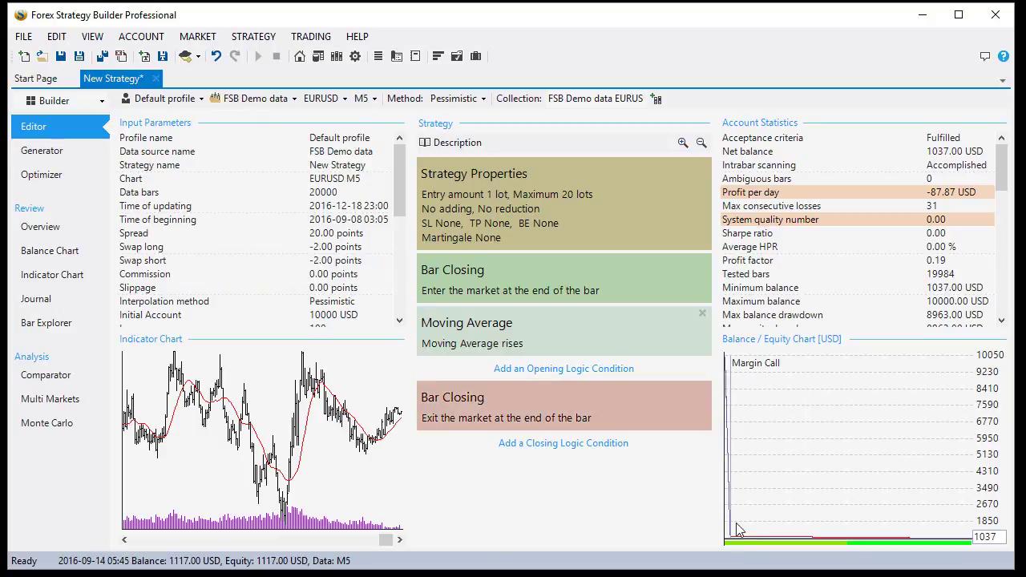
# - Set the entry amount for a new position to 0.01 lots in the strategy properties
pyautogui.click(681, 216)
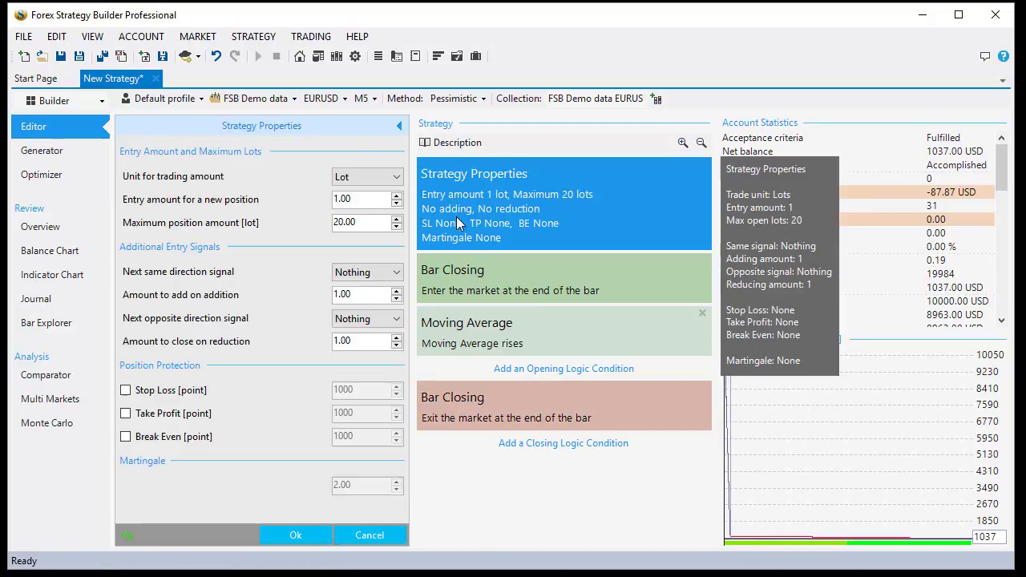
pyautogui.doubleClick(345, 202)
pyautogui.write('0.01')
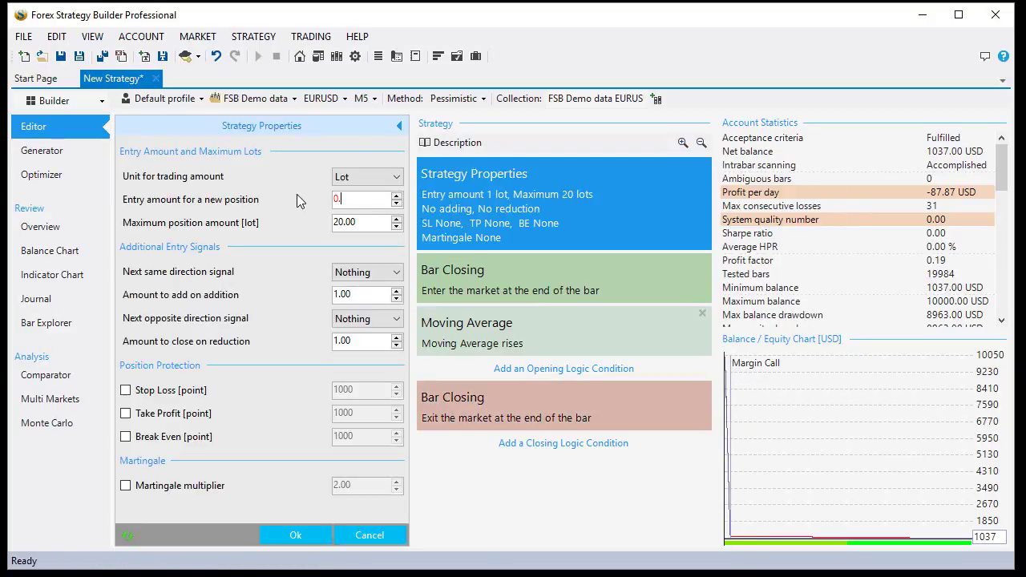
pyautogui.click(295, 535)
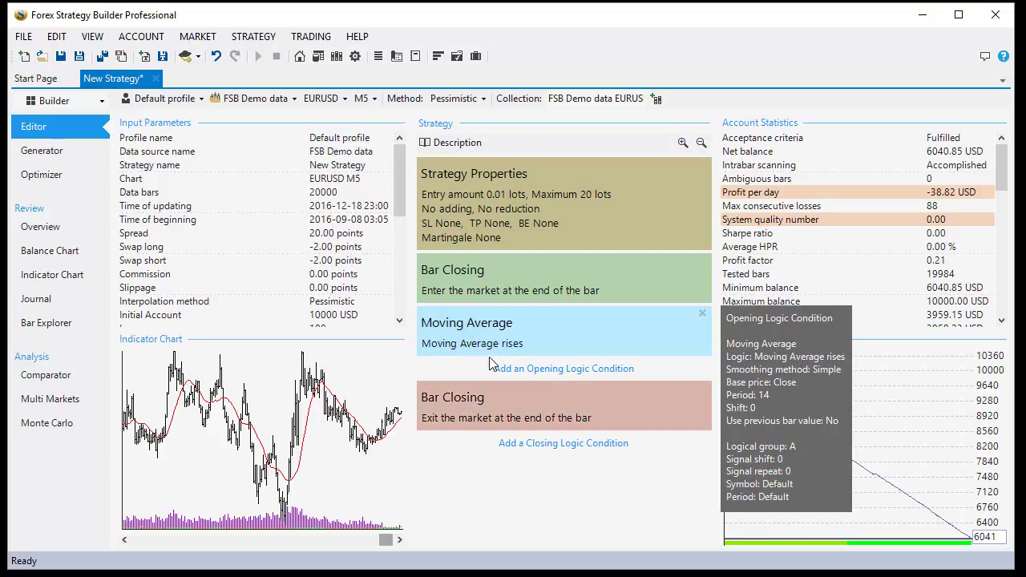
# - View the strategy's indicator chart at full size and save the strategy as Test Bar Closing.xml
pyautogui.doubleClick(274, 413)
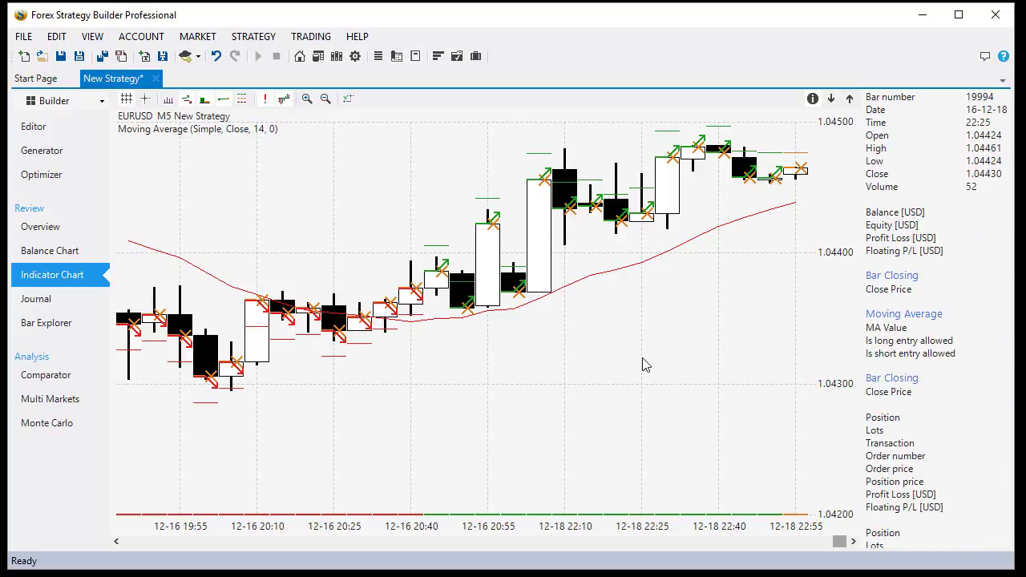
pyautogui.click(78, 56)
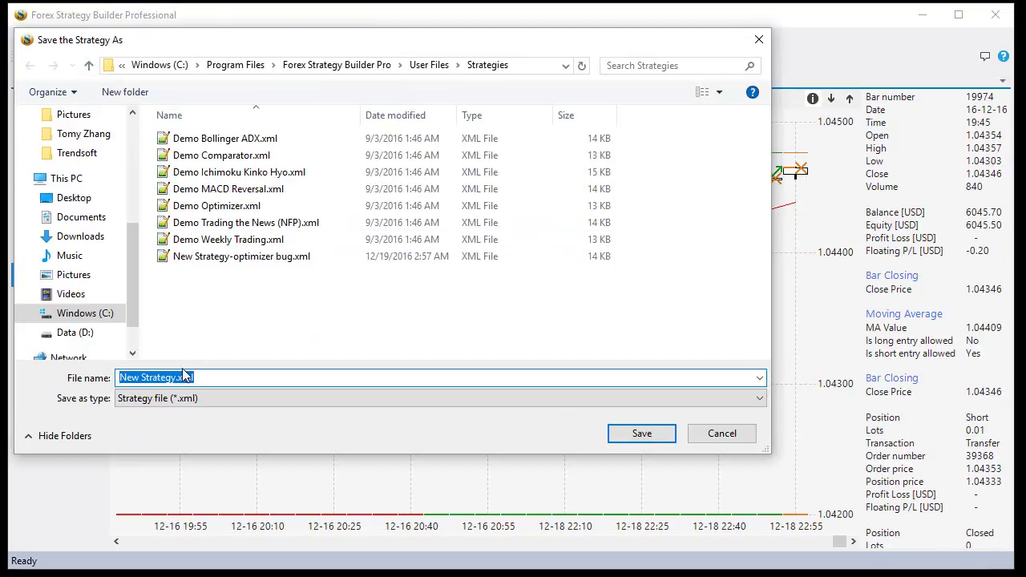
pyautogui.moveTo(174, 381); pyautogui.dragTo(50, 375)
pyautogui.write('Test Ba')
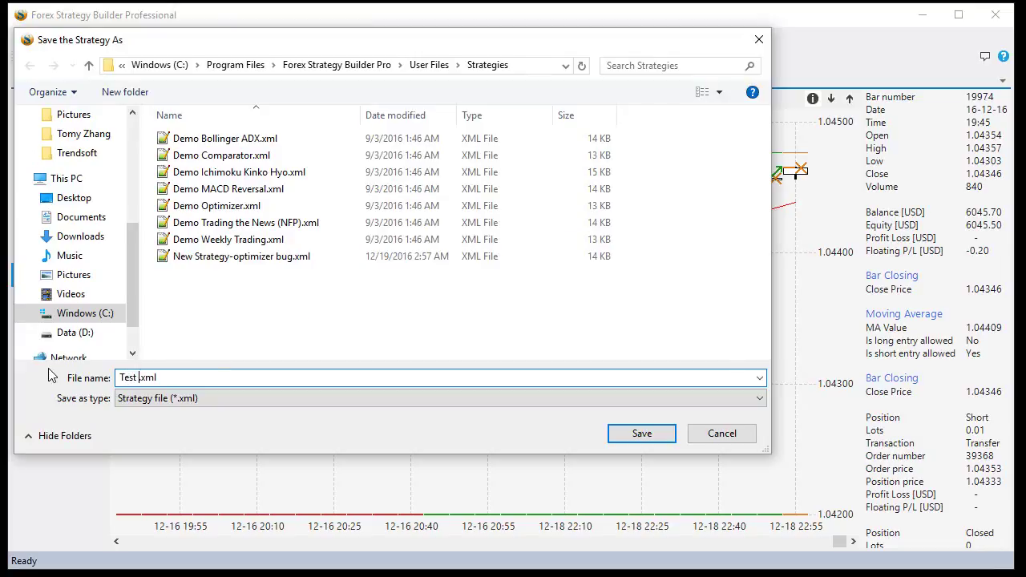
pyautogui.write('r Closing')
pyautogui.click(641, 436)
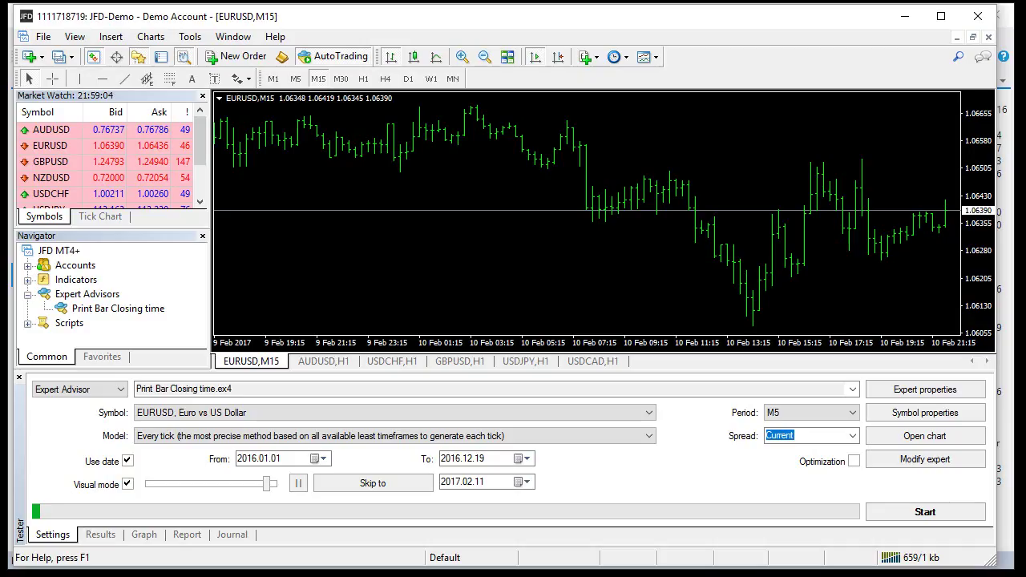
# - Refresh the Expert Advisors list and select Test Bar Closing
pyautogui.rightClick(84, 297)
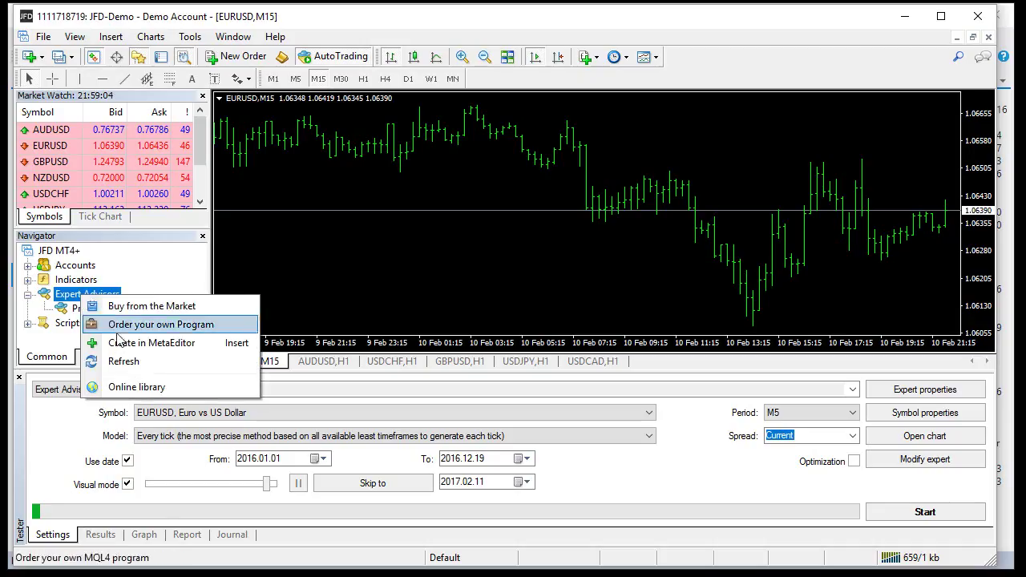
pyautogui.click(102, 360)
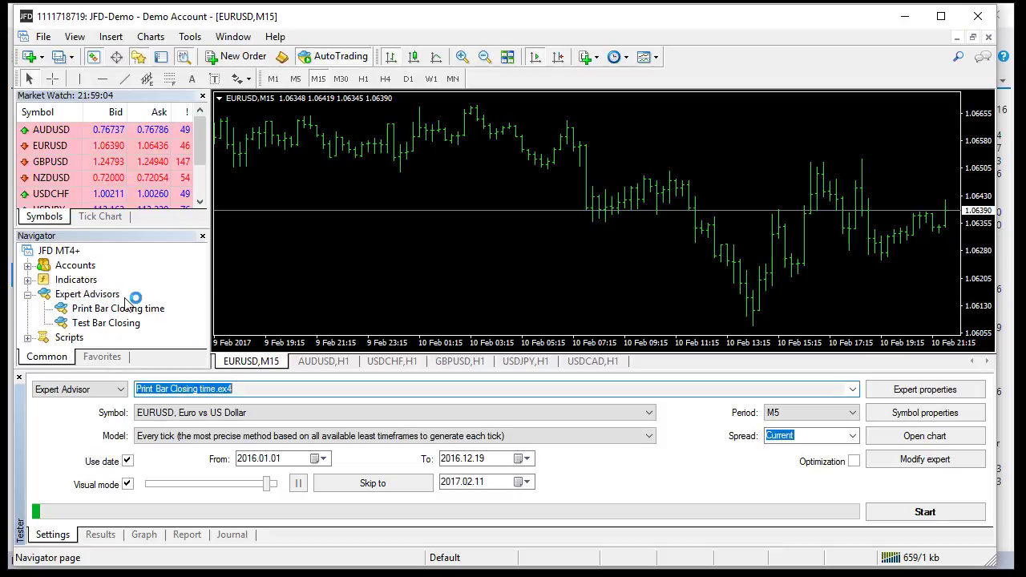
pyautogui.click(106, 326)
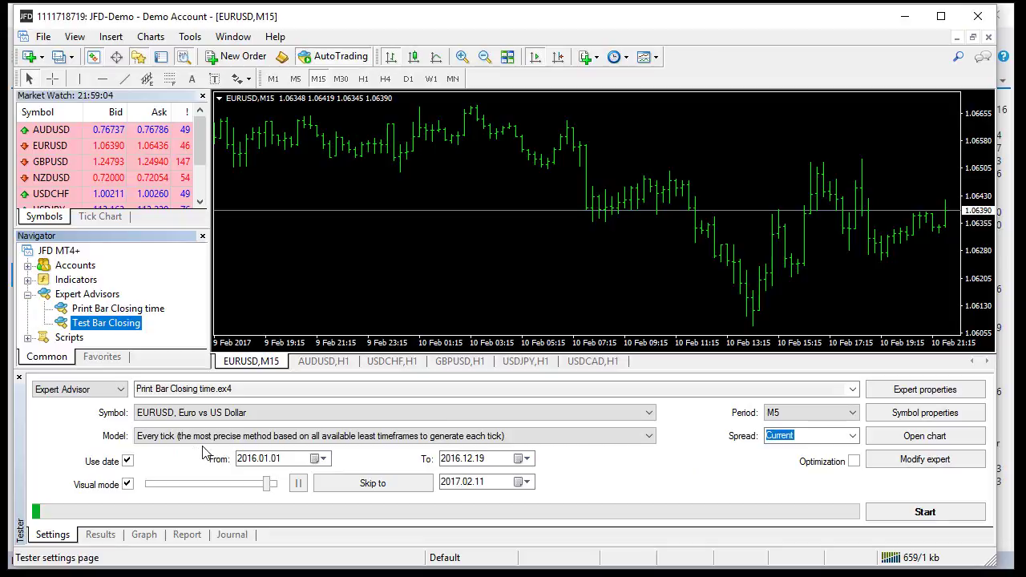
# - Set the tester's start date to 2016.01.10 and choose Test Bar Closing.ex4 as its expert
pyautogui.click(275, 460)
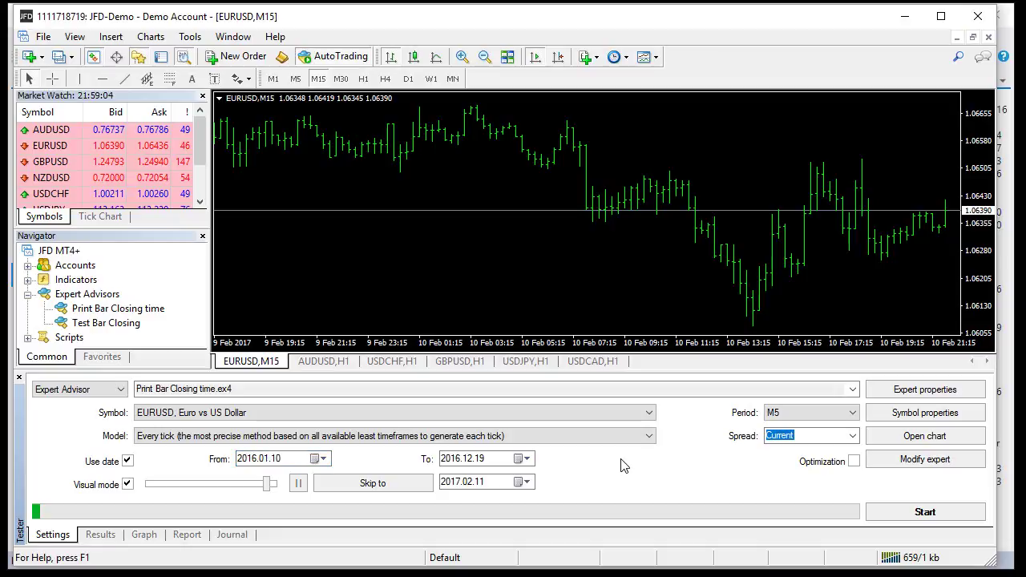
pyautogui.click(852, 389)
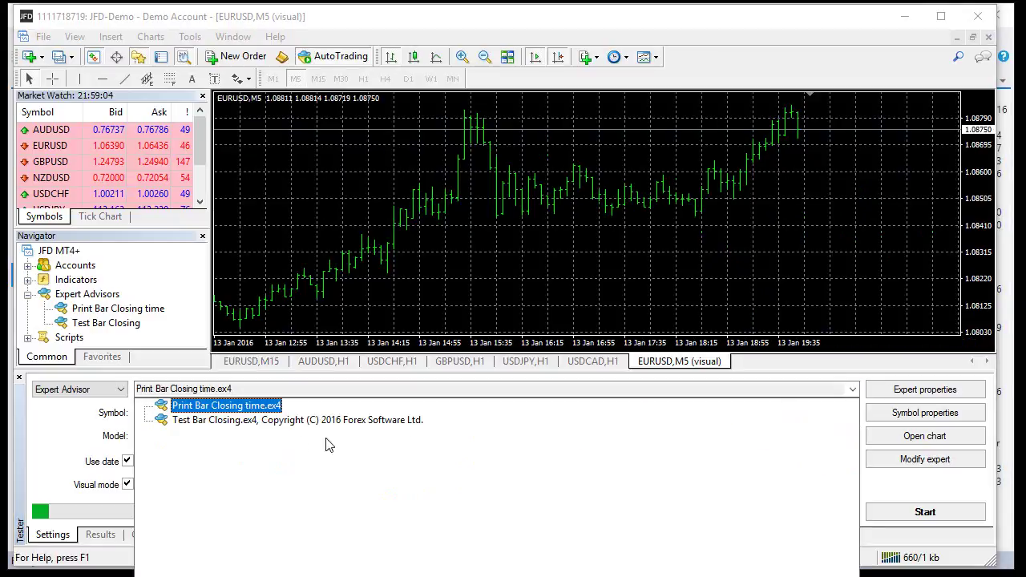
pyautogui.click(262, 419)
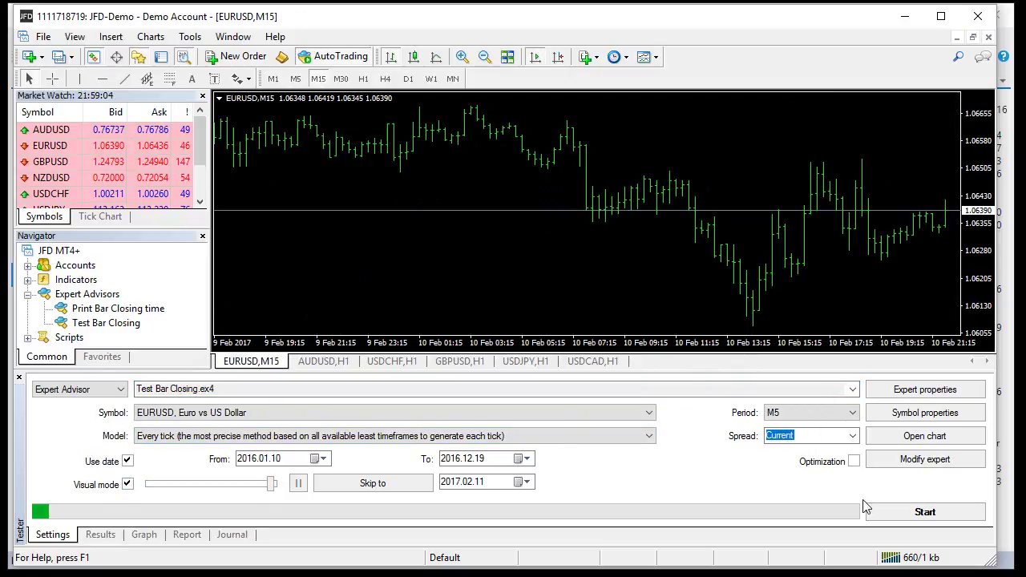
# - Run the visual backtest in Every tick mode at maximum playback speed, and stop it after watching for trades
pyautogui.click(911, 513)
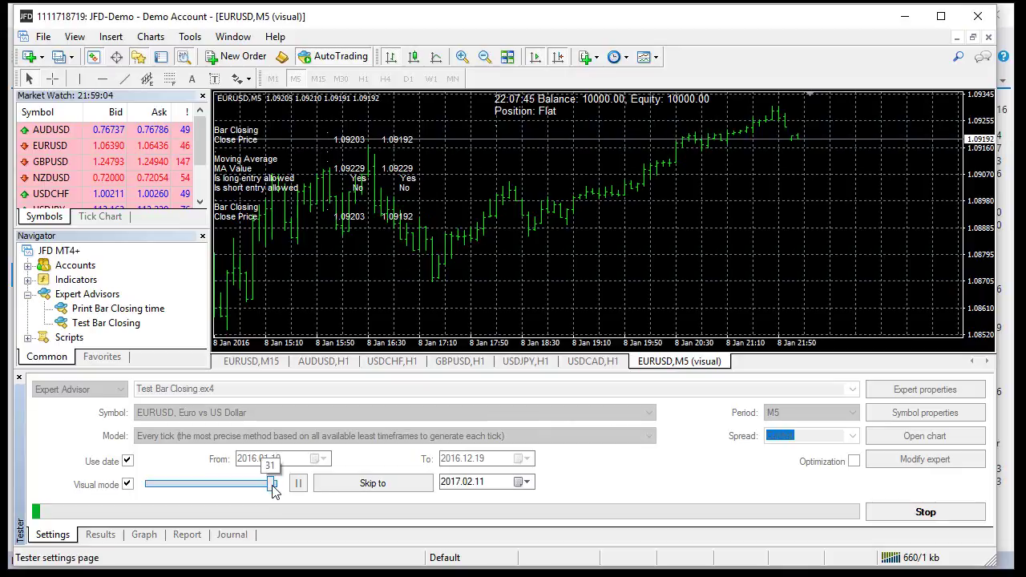
pyautogui.moveTo(272, 485); pyautogui.dragTo(277, 485)
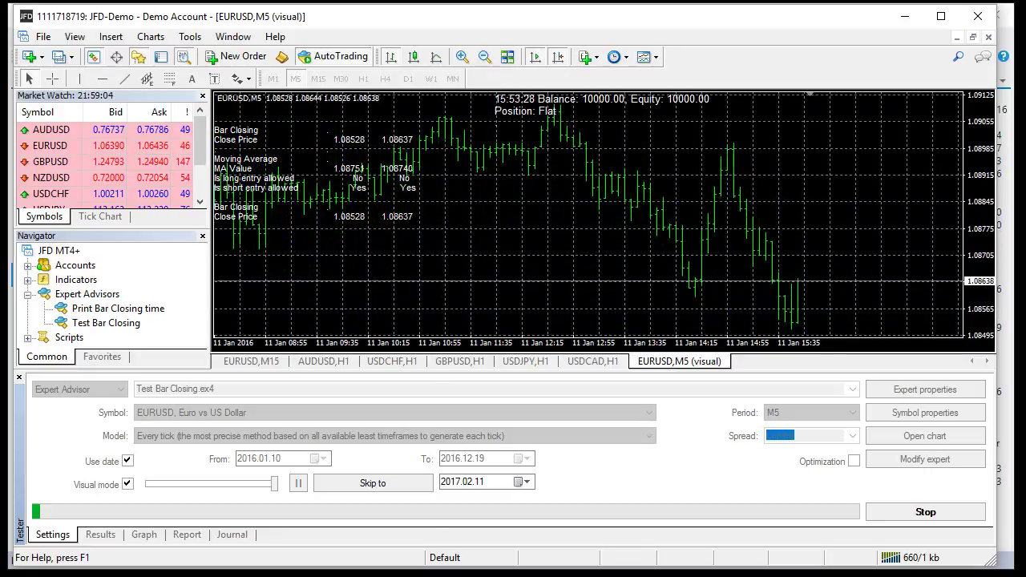
pyautogui.hotkey('alt', 'Tab')
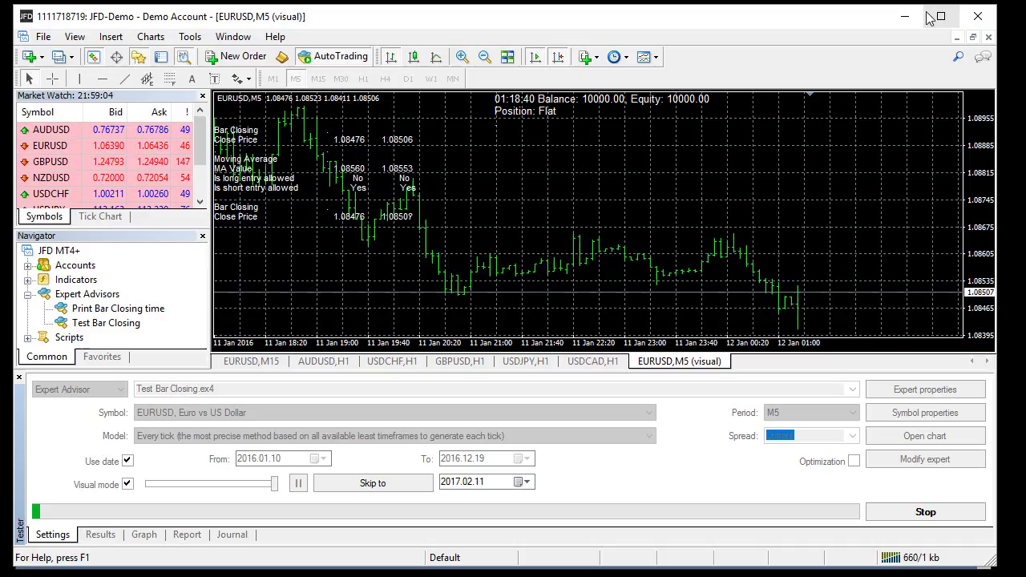
pyautogui.click(923, 14)
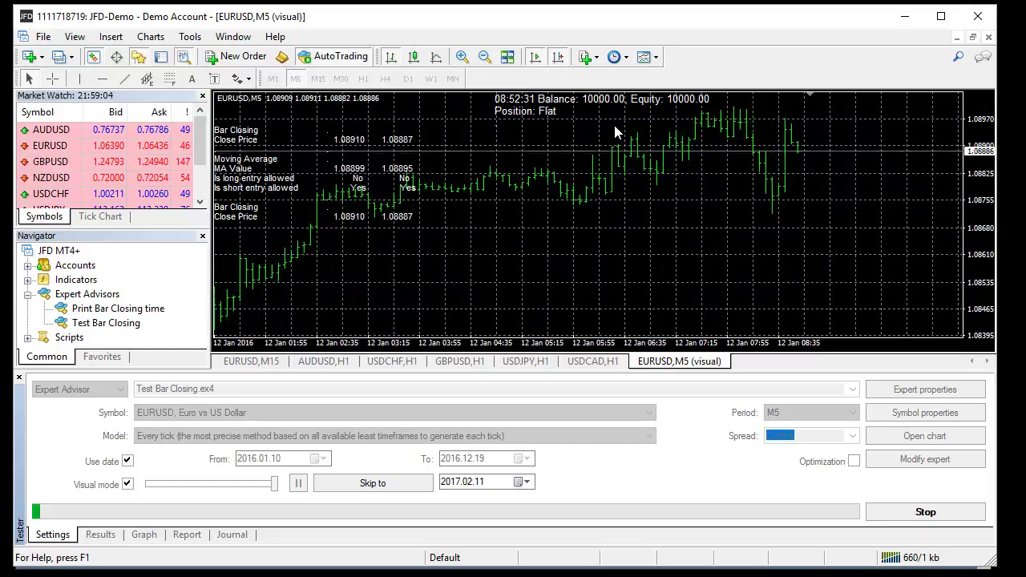
pyautogui.click(925, 513)
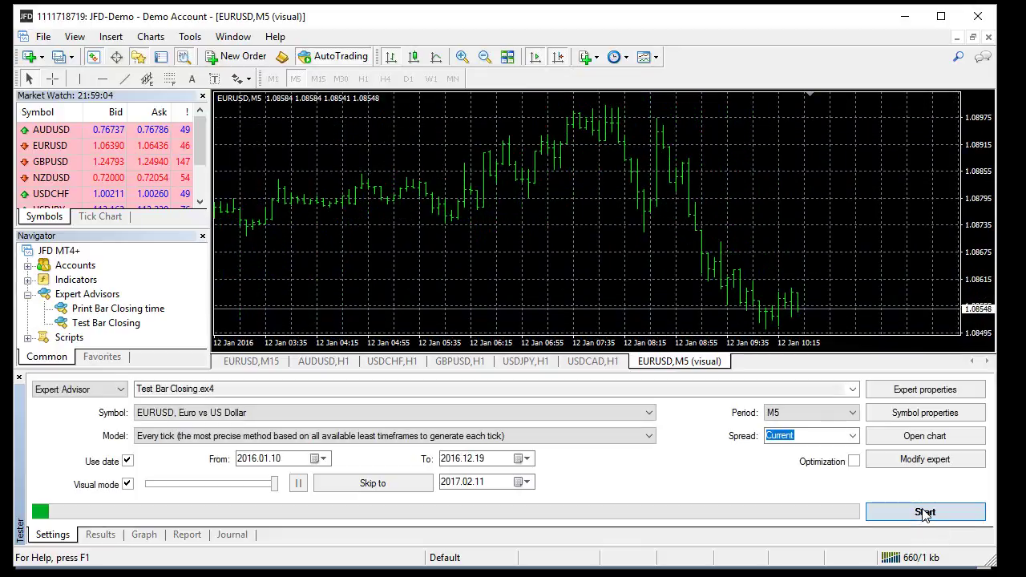
# - Set the tester's model to Control points and start the visual backtest again
pyautogui.click(187, 443)
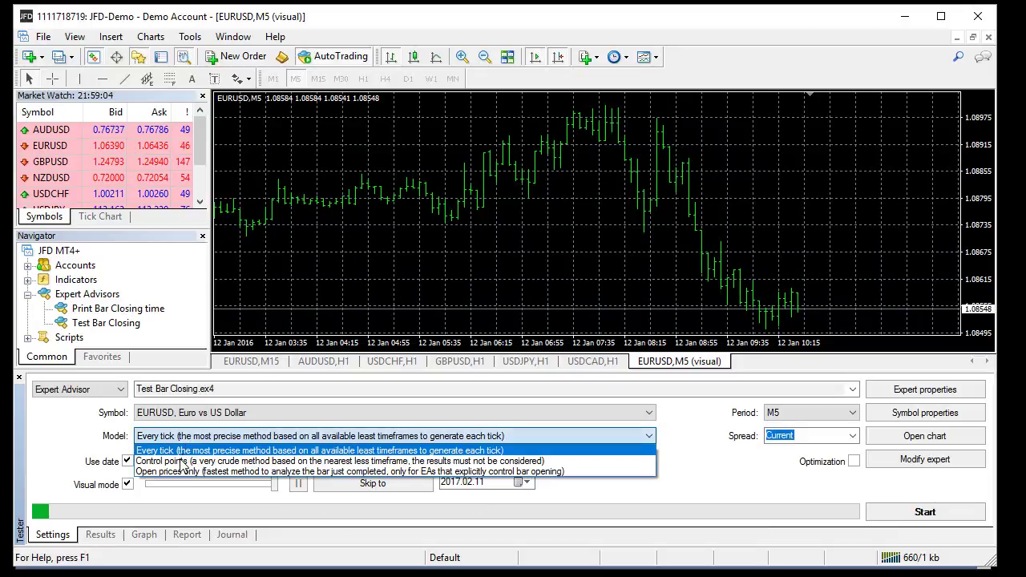
pyautogui.click(181, 461)
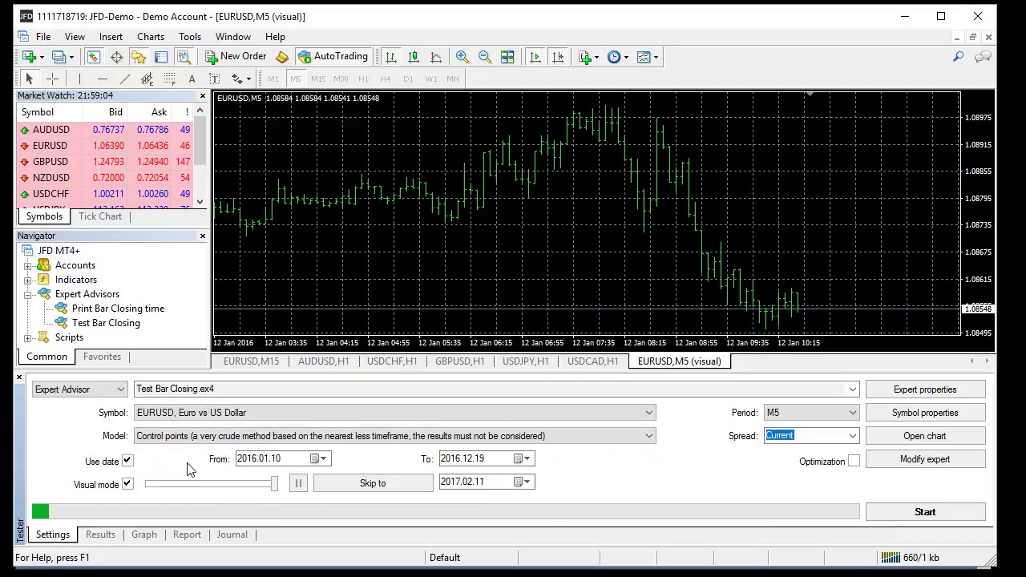
pyautogui.click(903, 517)
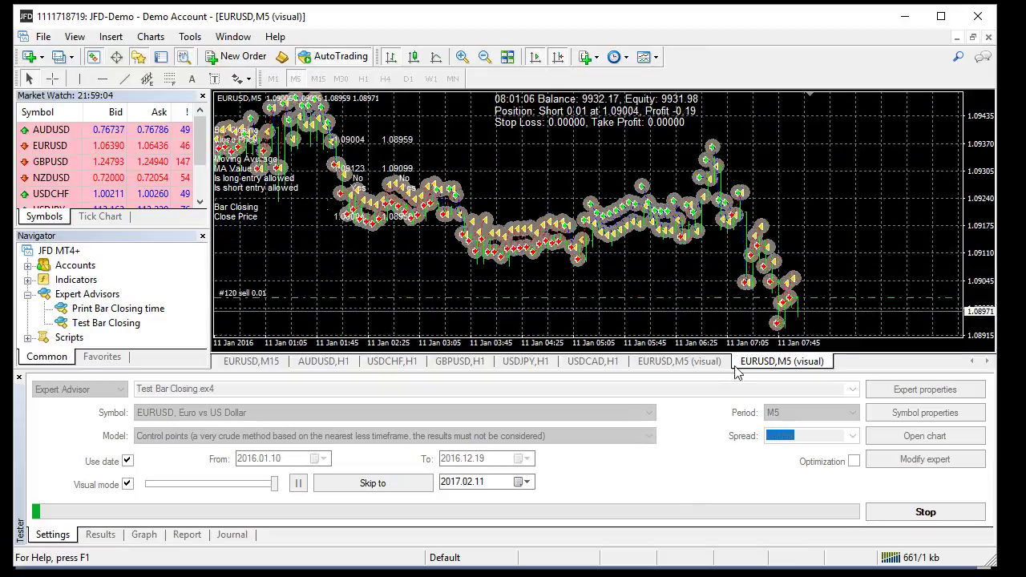
# - Stop the Control points backtest and close both visual EURUSD,M5 charts
pyautogui.click(921, 515)
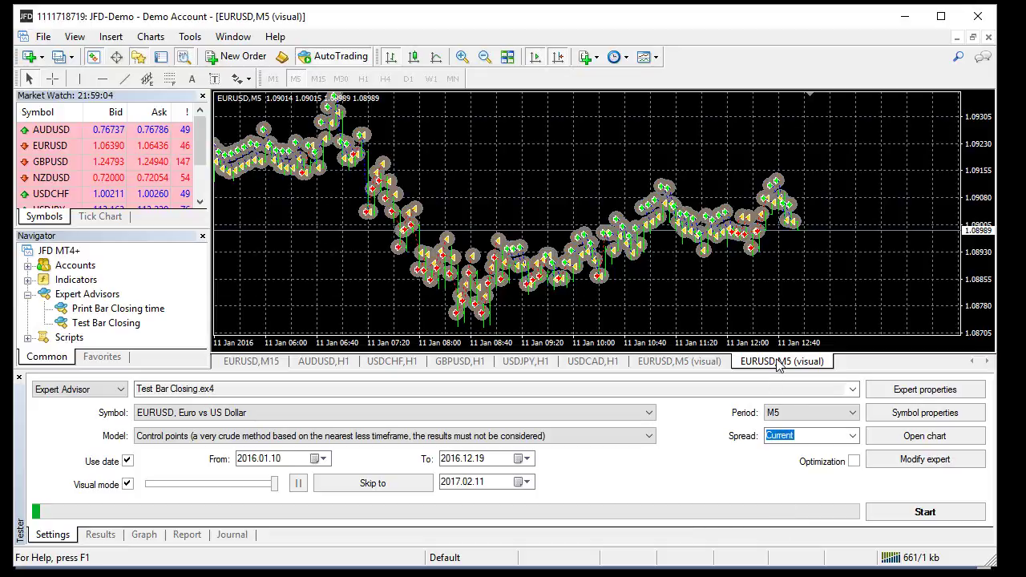
pyautogui.click(694, 362)
pyautogui.hotkey('ctrl', 'F4')
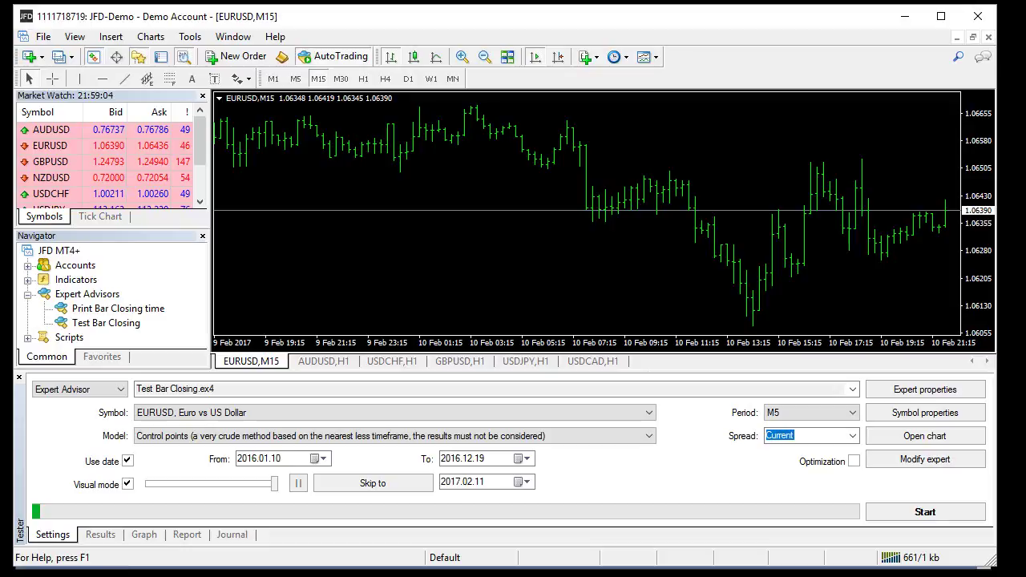
# - Switch to the browser and examine the MQL5 forum thread and Service Desk request about missing Strategy Tester ticks near the end of M5 bars
pyautogui.hotkey('alt', 'Tab')
pyautogui.scroll(2, 122, 150)
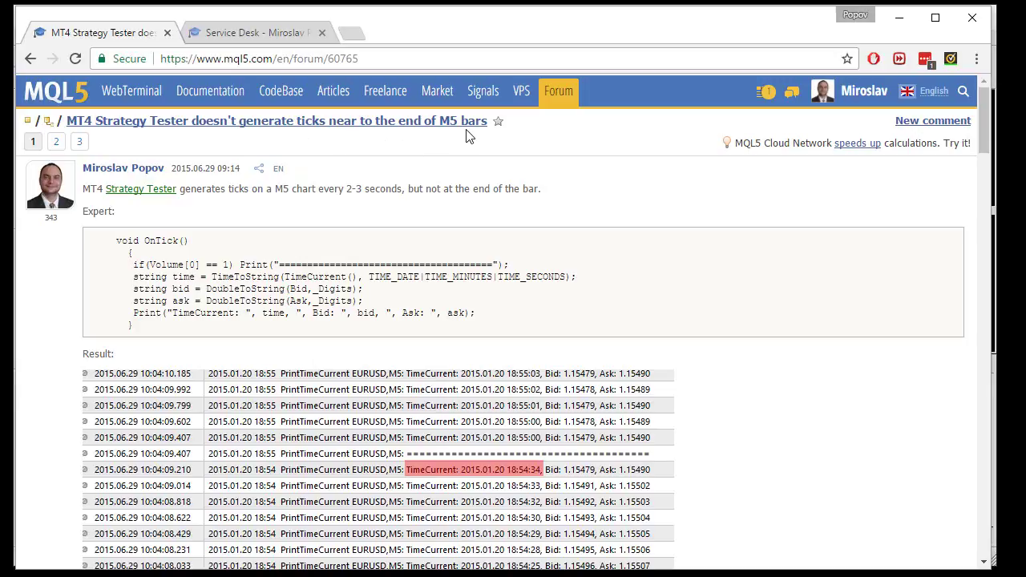
pyautogui.scroll(-15, 529, 336)
pyautogui.scroll(-10, 545, 329)
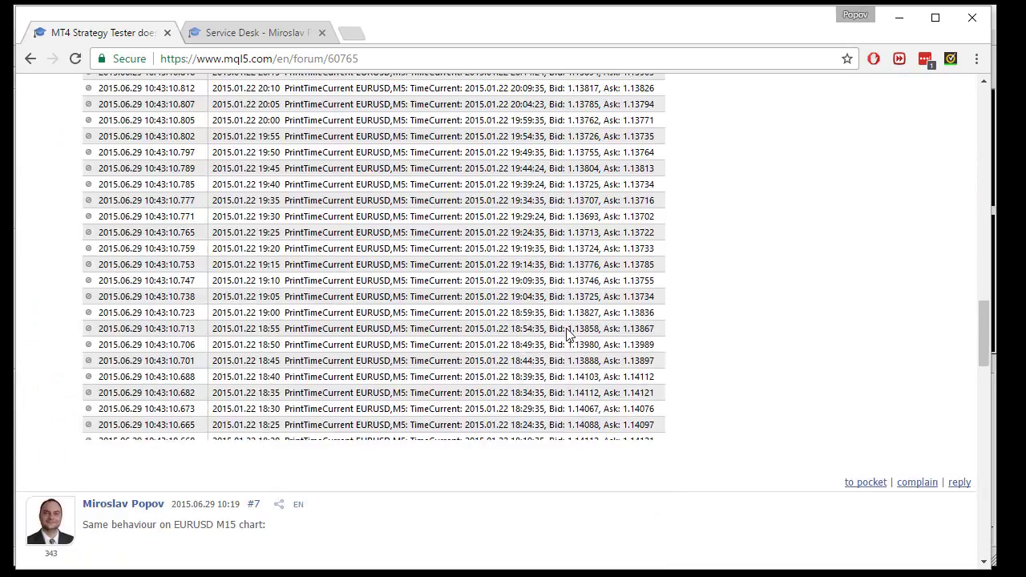
pyautogui.scroll(14, 614, 351)
pyautogui.scroll(10, 598, 351)
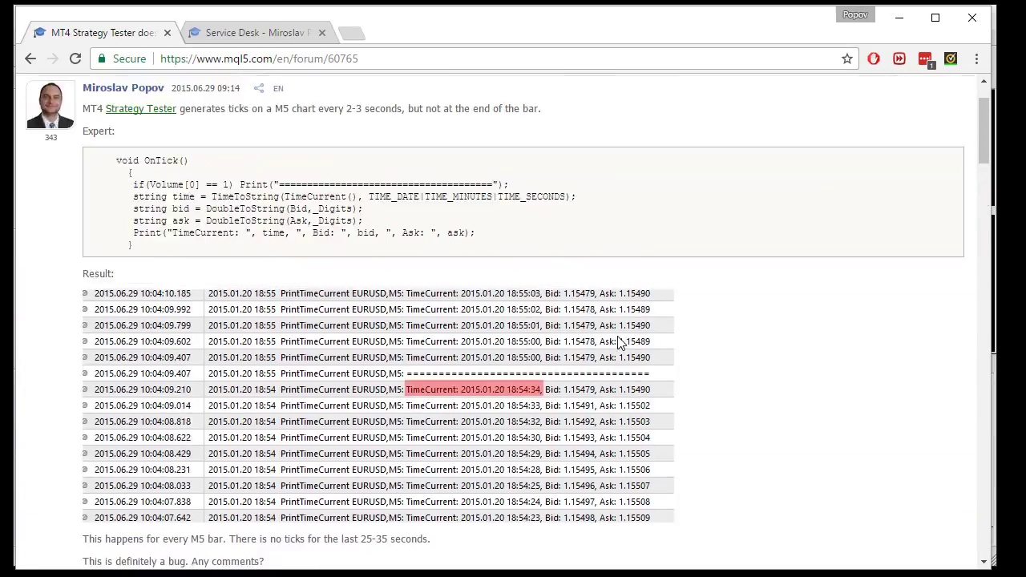
pyautogui.click(240, 33)
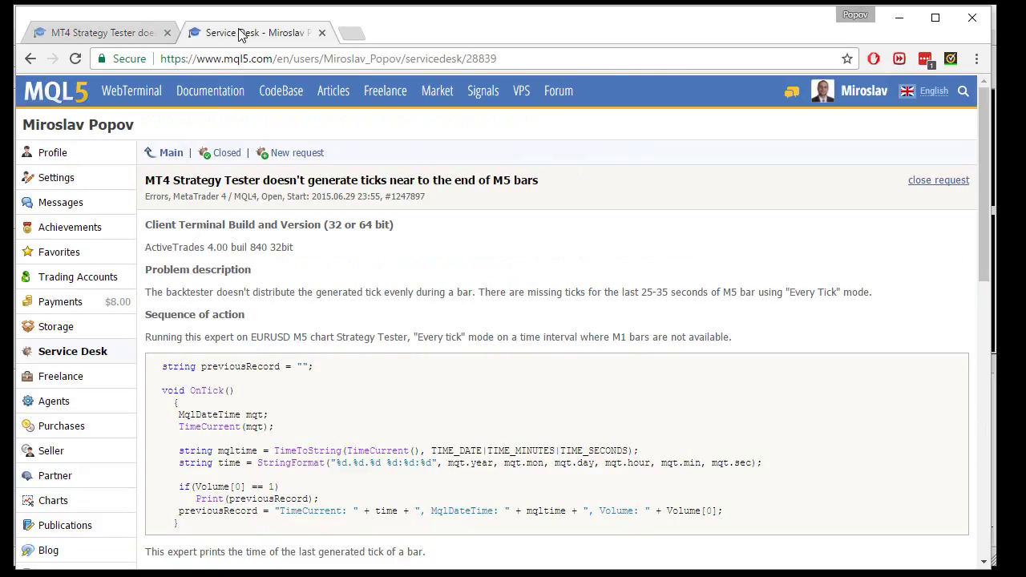
# - Examine the support replies in the Service Desk request about missing ticks, and return to MetaTrader 4
pyautogui.scroll(-20, 431, 296)
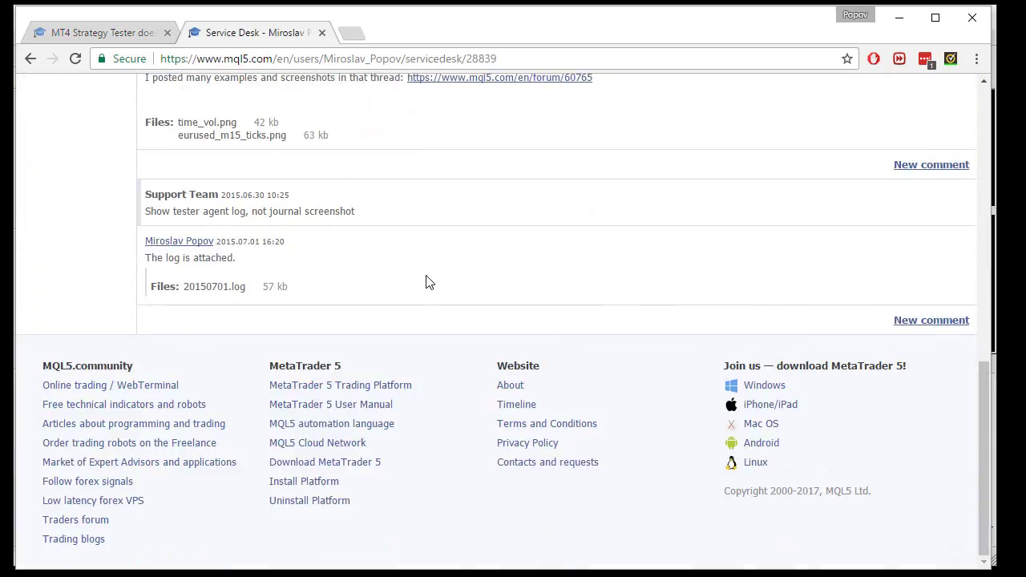
pyautogui.scroll(20, 427, 276)
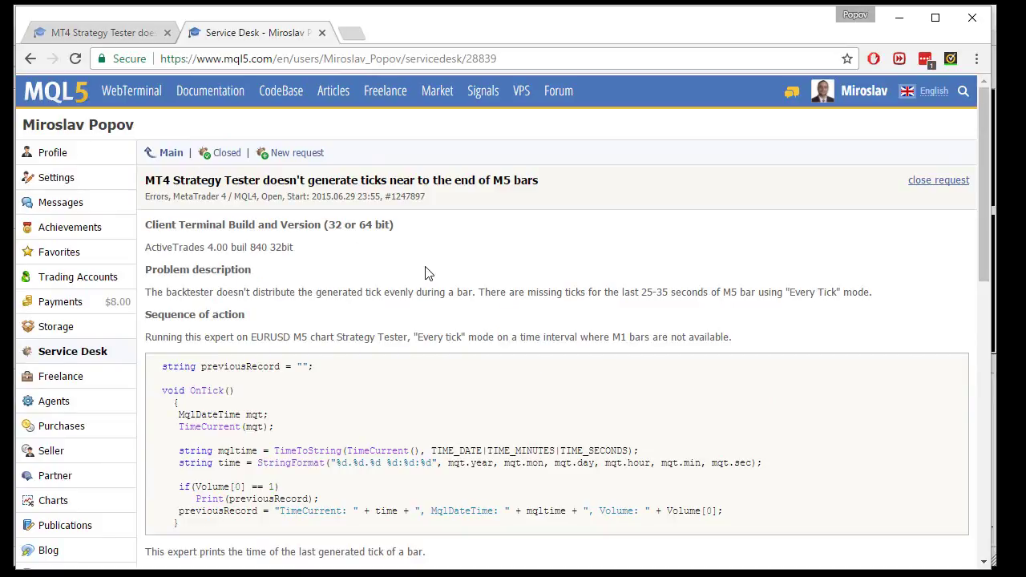
pyautogui.click(899, 17)
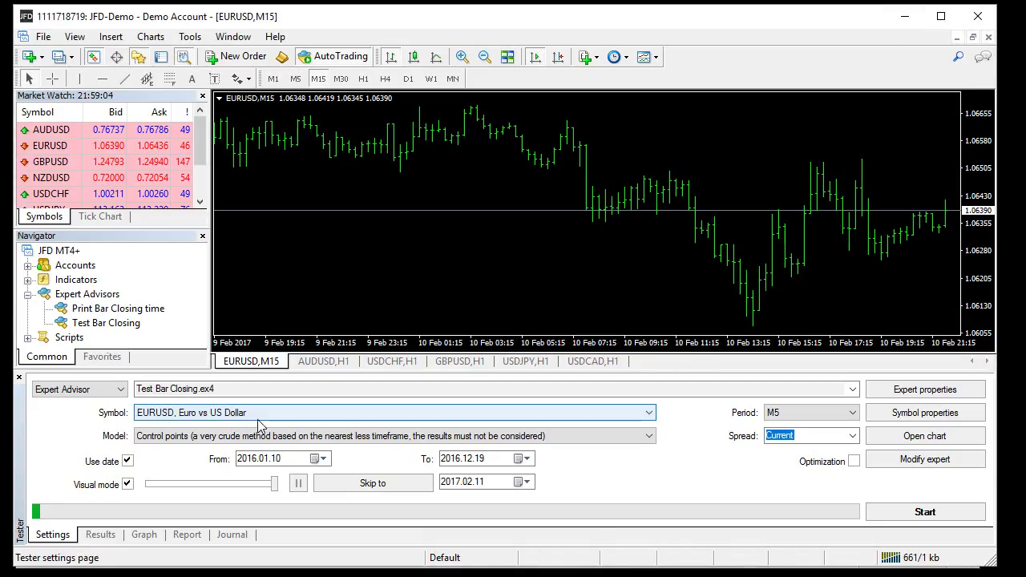
# - Open the source code of the Print Bar Closing time expert and examine its timeCurrent variable, TimeCurrent() call and print condition
pyautogui.click(92, 310)
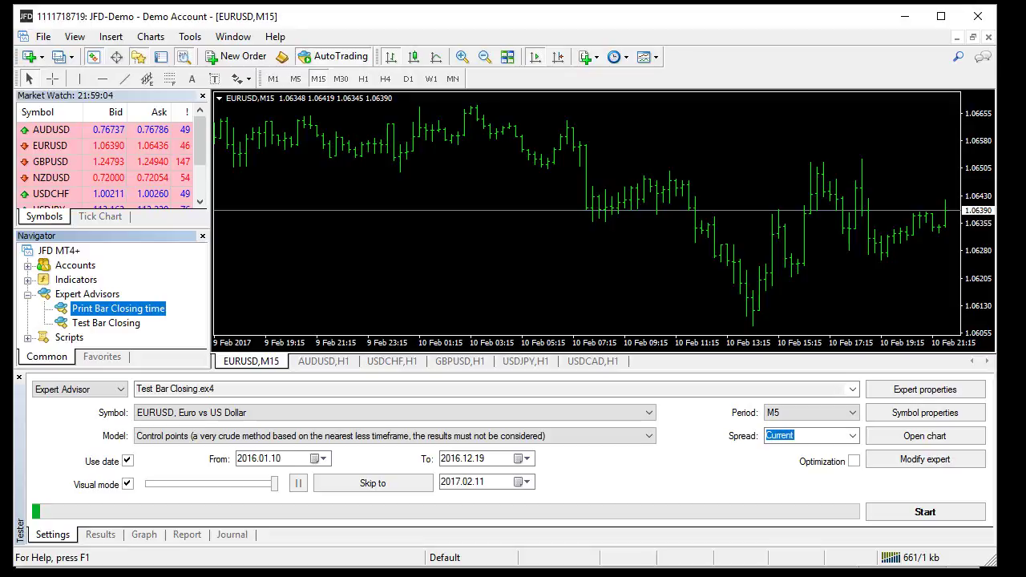
pyautogui.hotkey('alt', 'Tab')
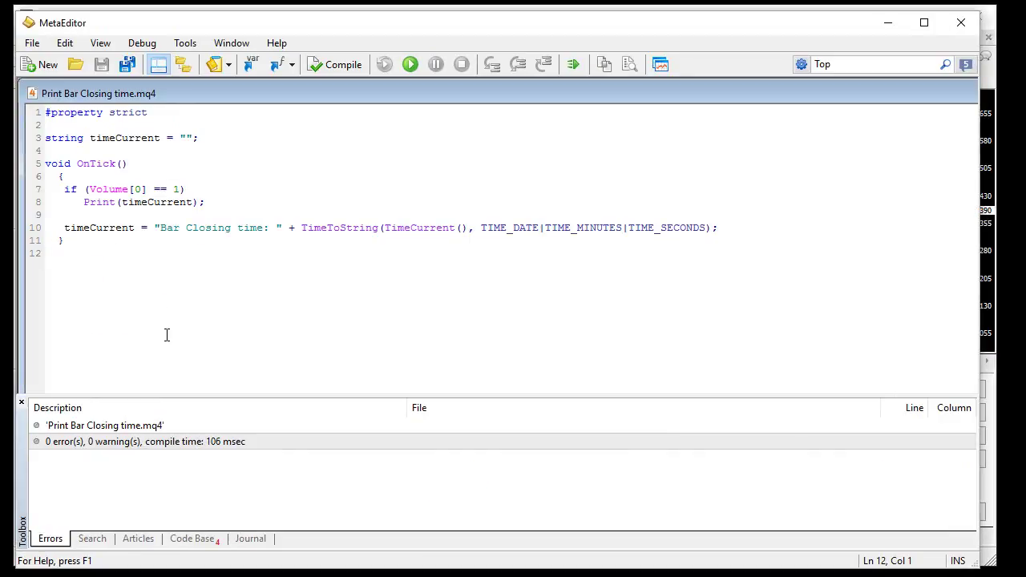
pyautogui.moveTo(24, 193); pyautogui.dragTo(28, 207)
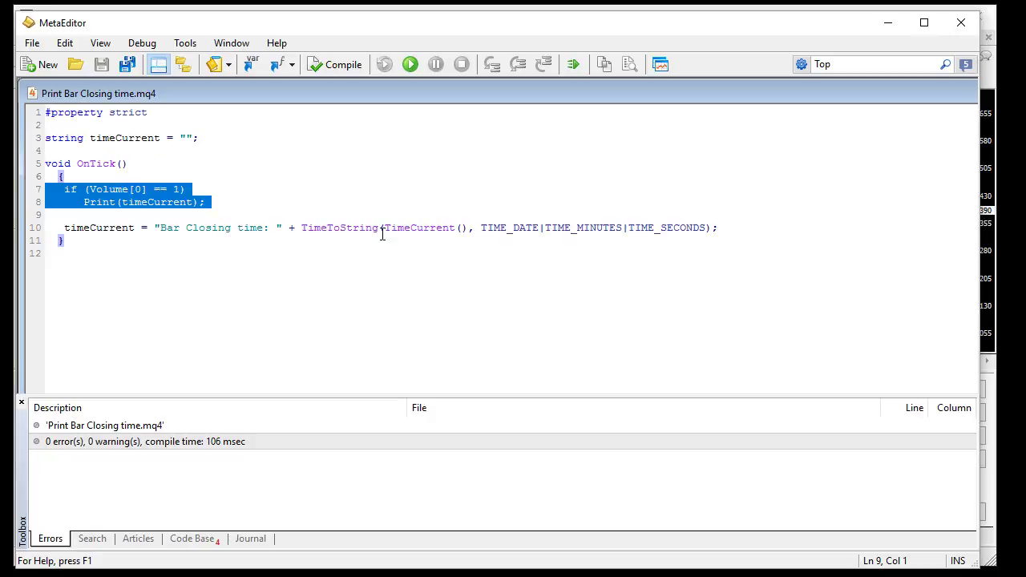
pyautogui.doubleClick(415, 228)
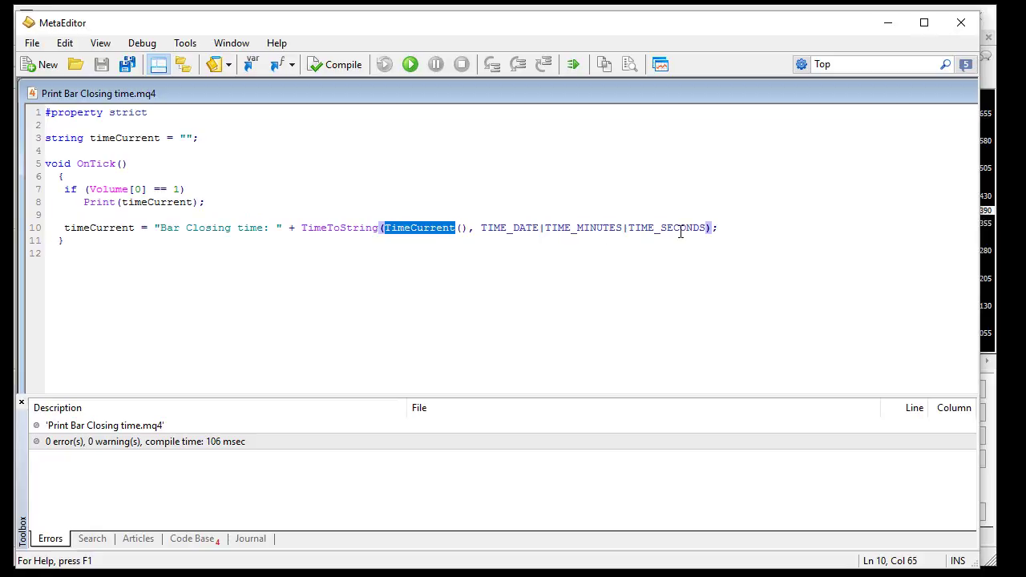
pyautogui.click(129, 138)
pyautogui.doubleClick(125, 137)
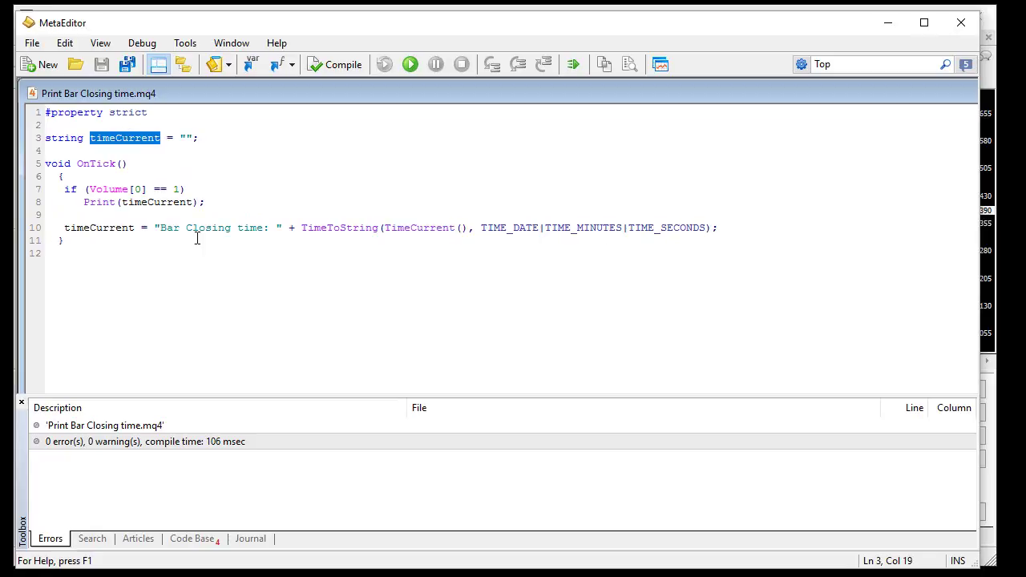
pyautogui.moveTo(205, 202); pyautogui.dragTo(58, 178)
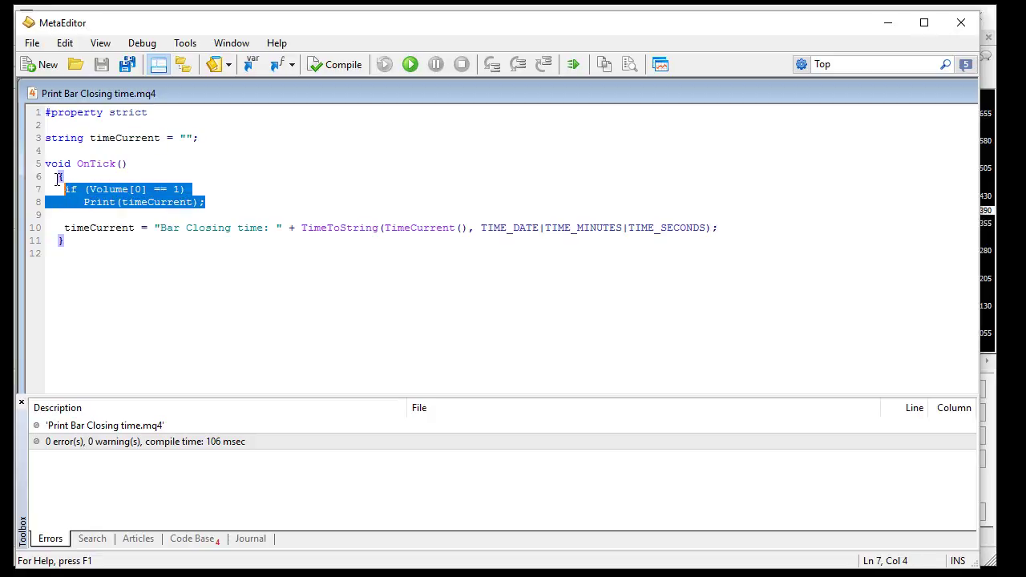
pyautogui.click(199, 191)
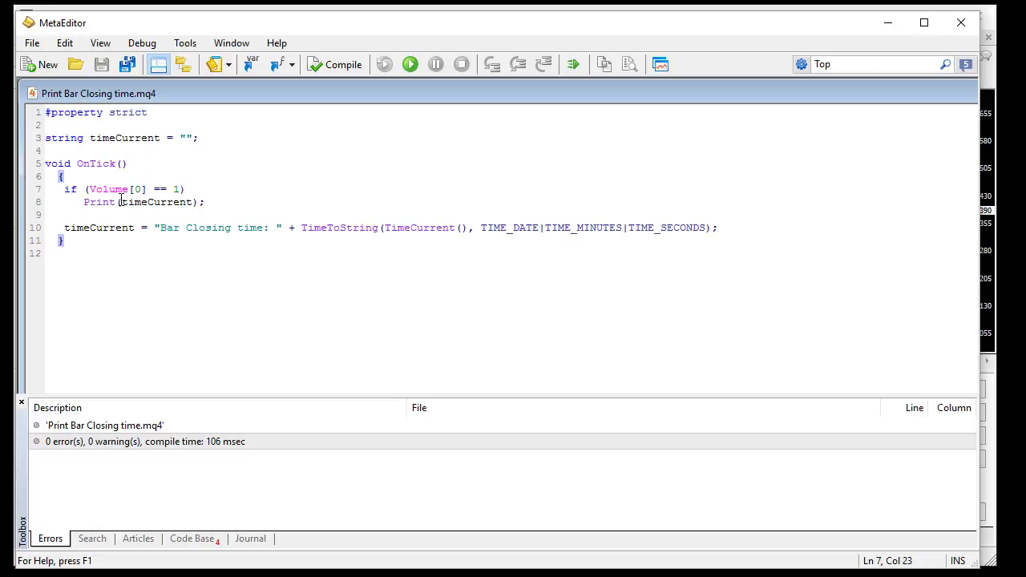
# - Examine the Volume[0] == 1 condition in OnTick and the timeCurrent argument that the Print call outputs
pyautogui.click(133, 190)
pyautogui.hotkey('shift', 'Right')
pyautogui.hotkey('shift', 'Right')
pyautogui.hotkey('shift', 'Right')
pyautogui.hotkey('shift', 'Right')
pyautogui.hotkey('shift', 'Right')
pyautogui.hotkey('shift', 'Right')
pyautogui.hotkey('shift', 'Right')
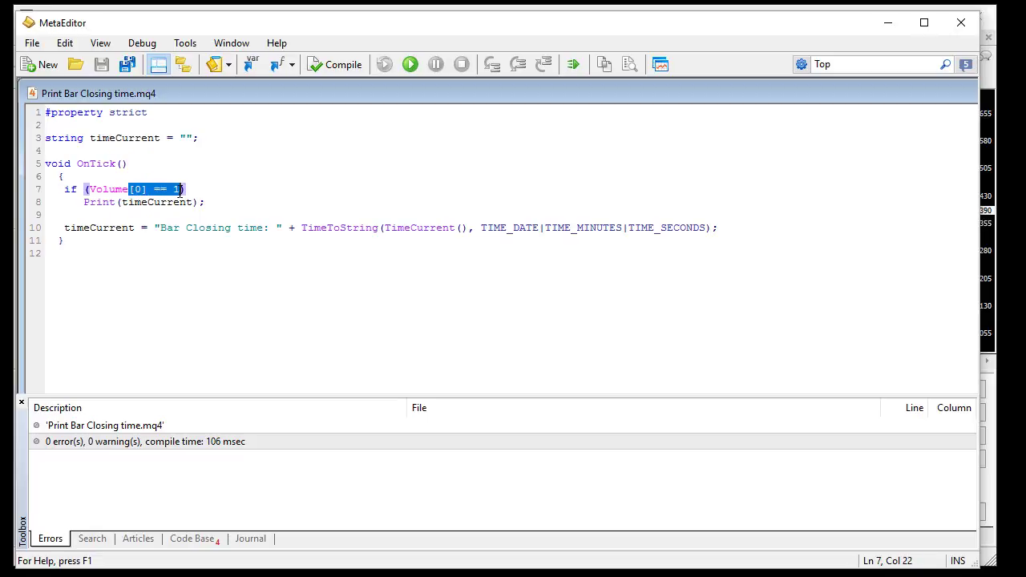
pyautogui.press('Right')
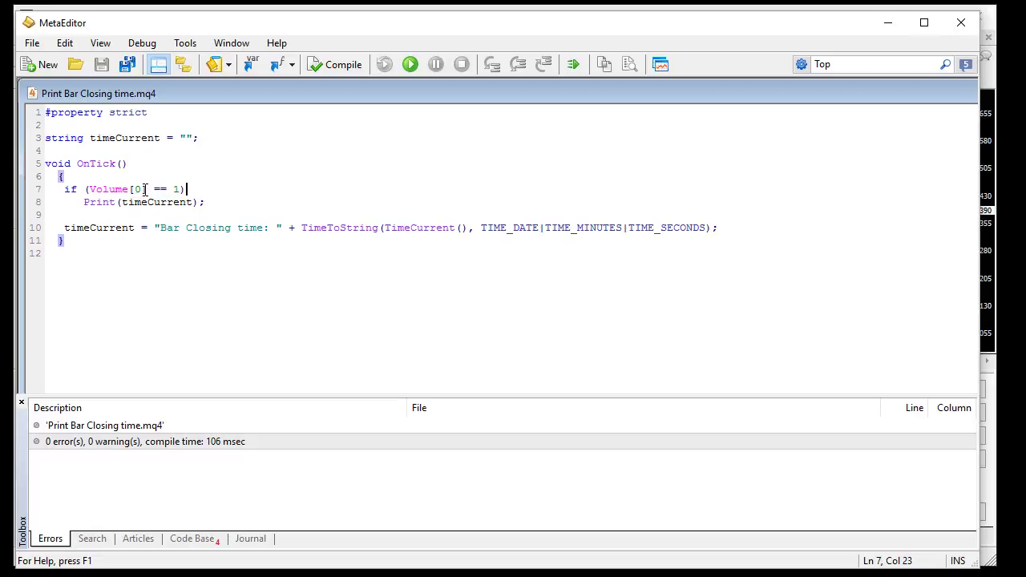
pyautogui.press('Left')
pyautogui.hotkey('shift', 'Left')
pyautogui.doubleClick(157, 202)
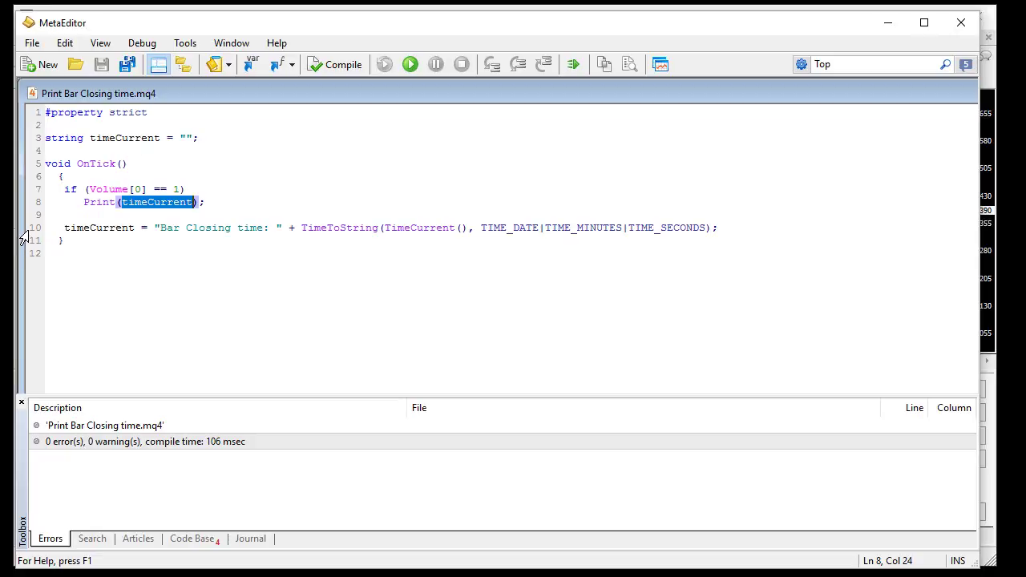
pyautogui.click(151, 238)
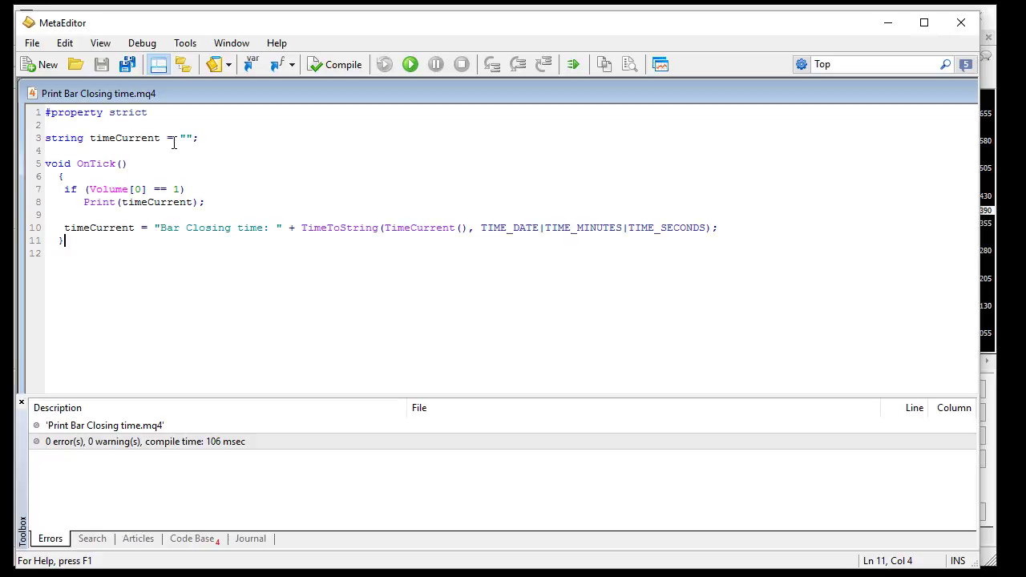
# - Compile the Print Bar Closing time expert and close MetaEditor after reviewing the code
pyautogui.click(335, 67)
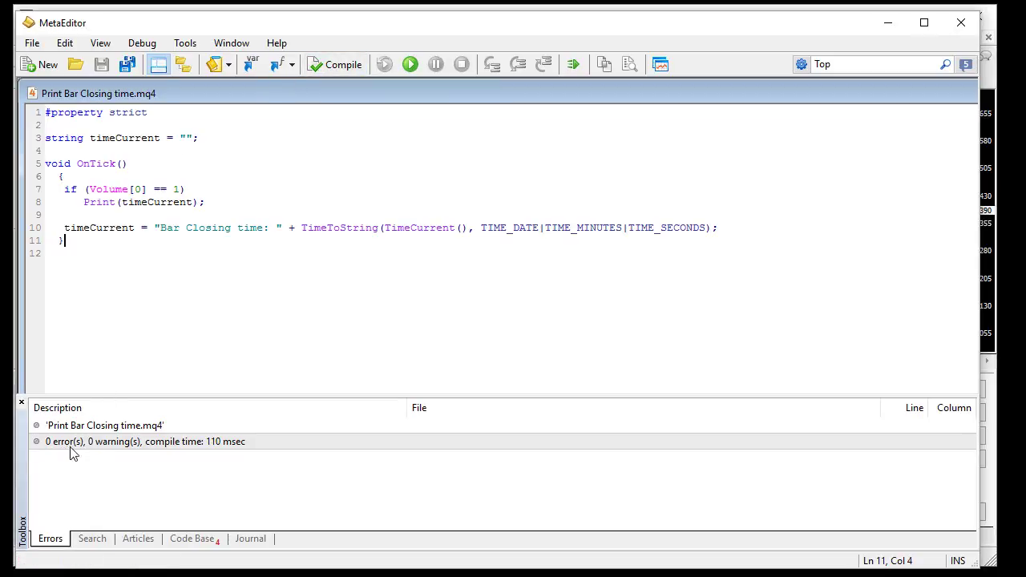
pyautogui.moveTo(27, 193); pyautogui.dragTo(29, 232)
pyautogui.click(131, 258)
pyautogui.click(29, 231)
pyautogui.click(109, 255)
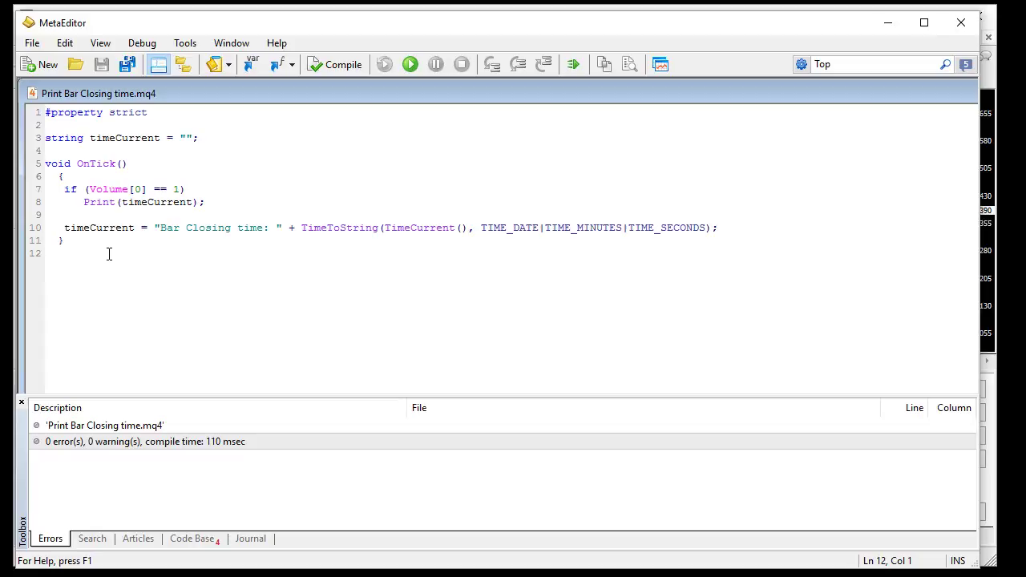
pyautogui.click(128, 112)
pyautogui.click(128, 123)
pyautogui.doubleClick(128, 112)
pyautogui.click(172, 276)
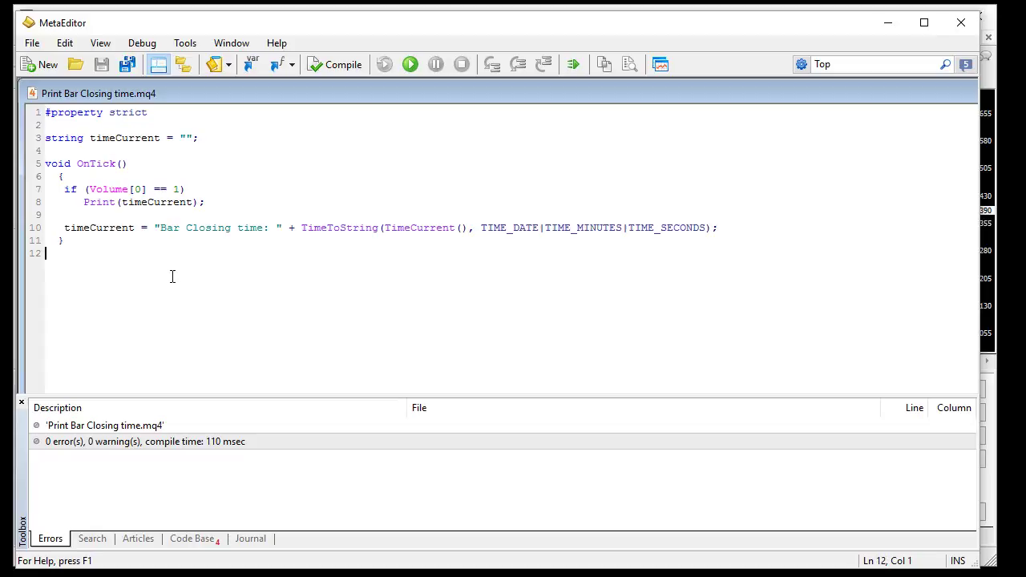
pyautogui.click(962, 24)
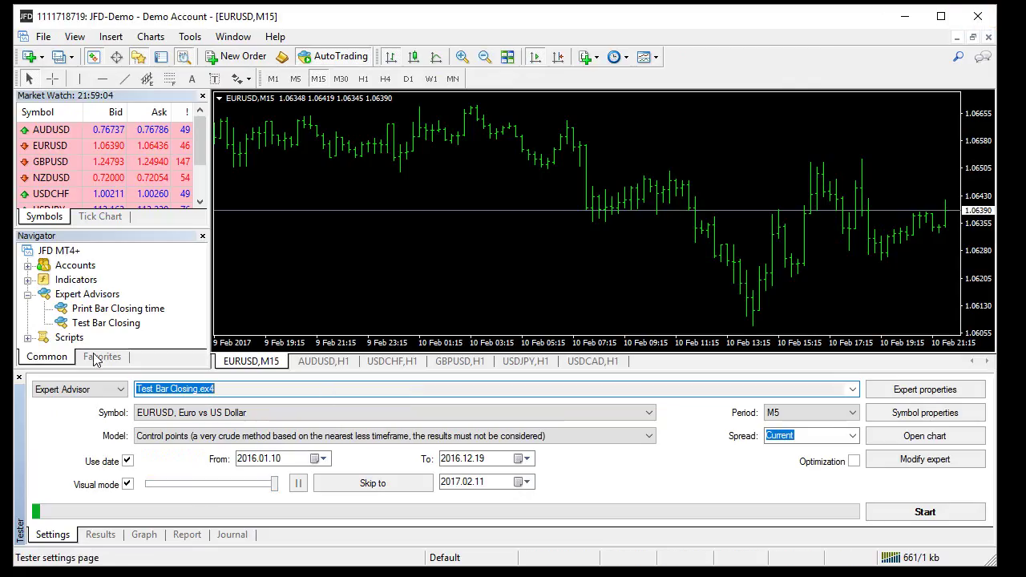
# - Set the tester's expert to Print Bar Closing time.ex4 and its model to Every tick
pyautogui.click(852, 389)
pyautogui.click(200, 407)
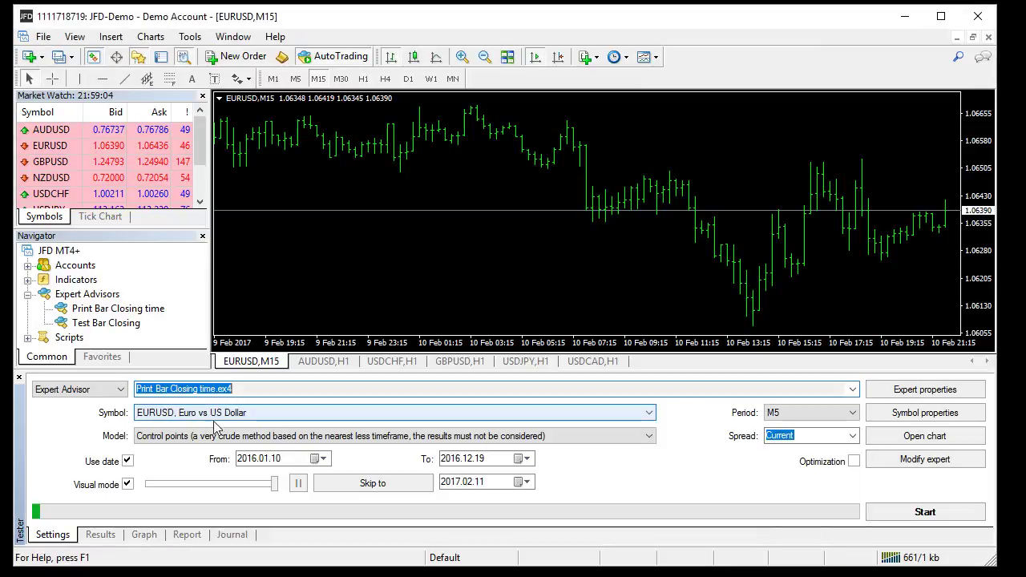
pyautogui.click(147, 440)
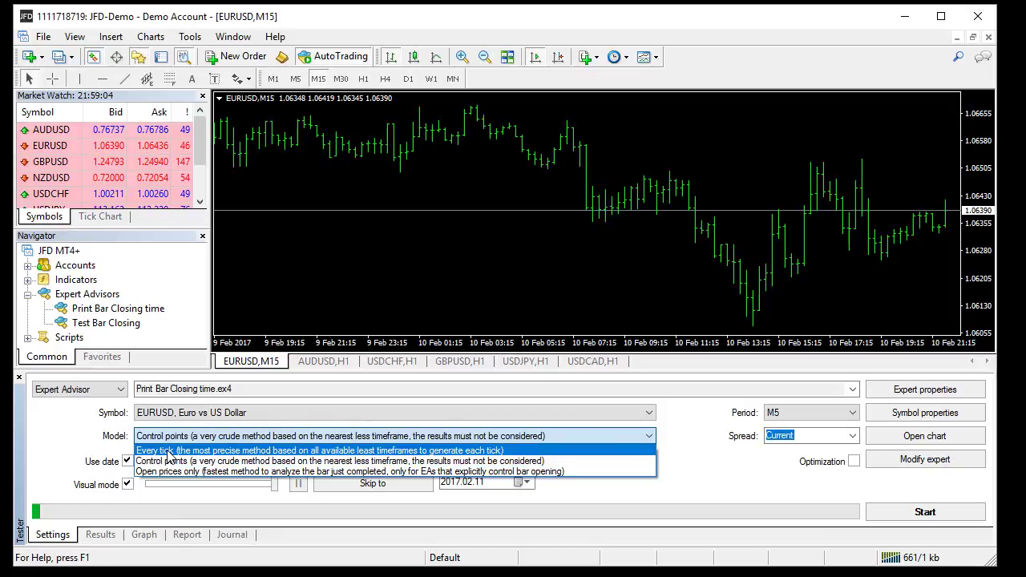
pyautogui.click(168, 456)
pyautogui.press('Up')
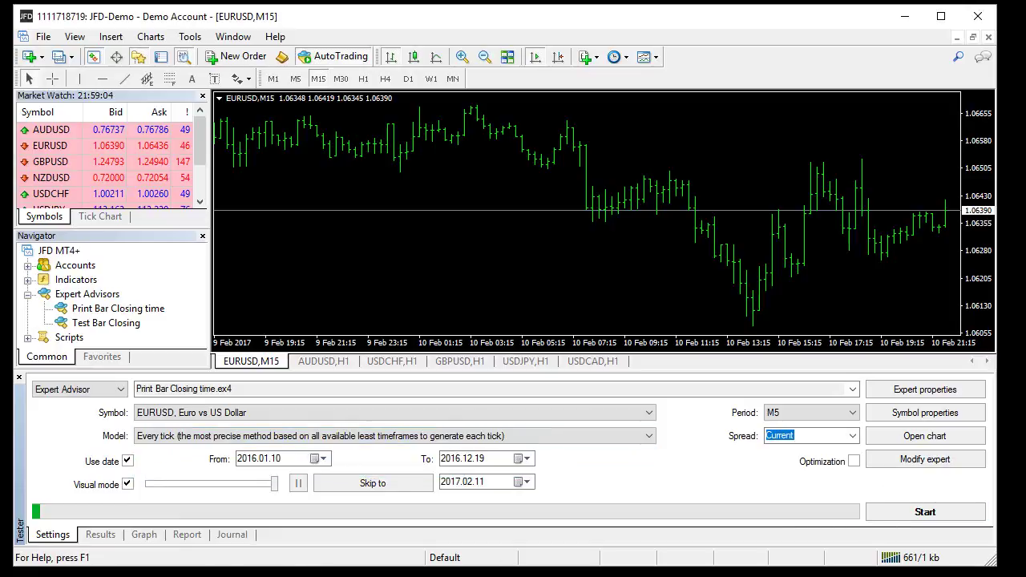
# - Clear all entries from the Strategy Tester journal
pyautogui.click(233, 535)
pyautogui.rightClick(282, 464)
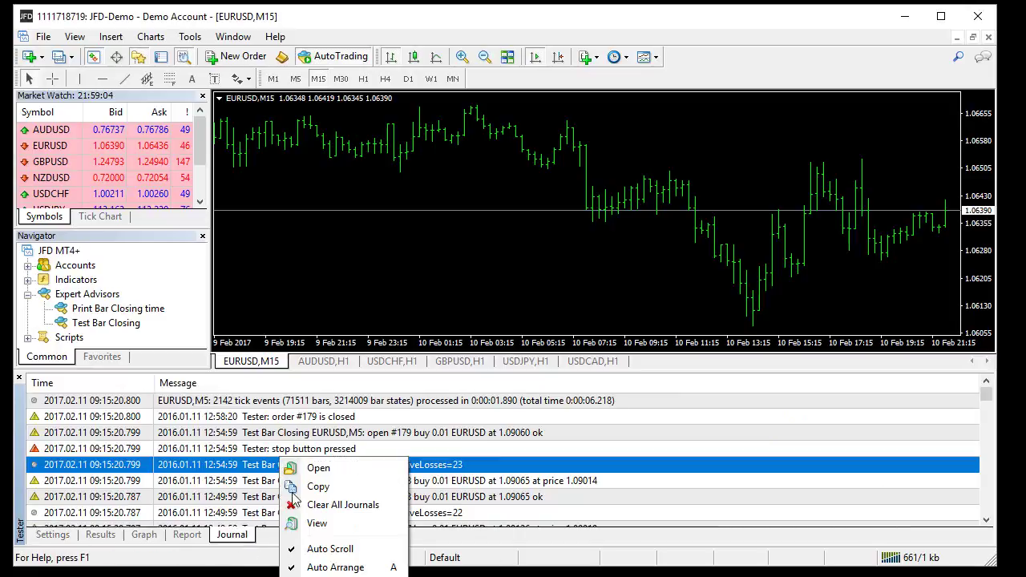
pyautogui.click(336, 507)
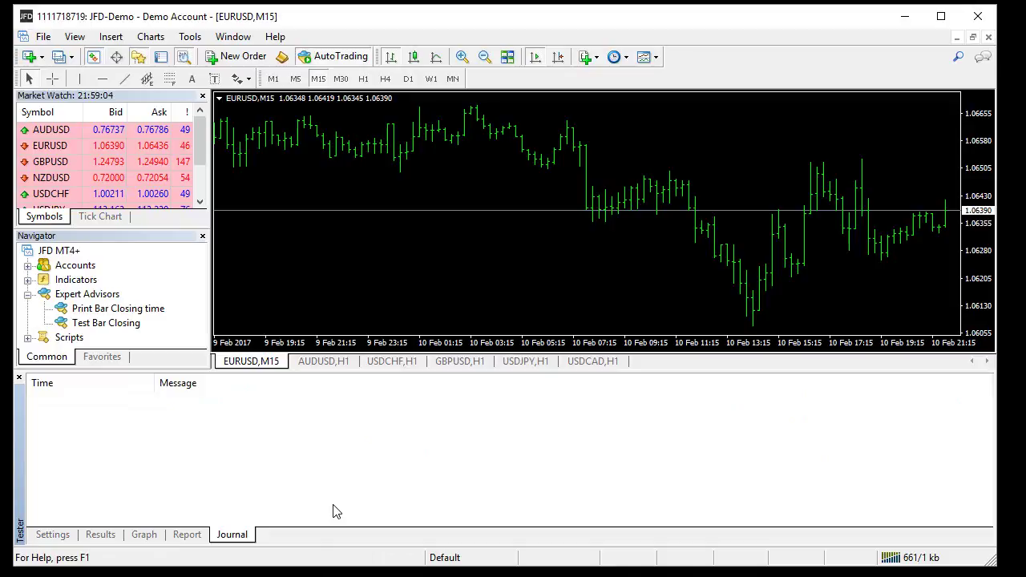
# - Run and stop the visual Every tick backtest, and examine the printed bar closing times in an enlarged tester journal
pyautogui.click(62, 538)
pyautogui.click(928, 516)
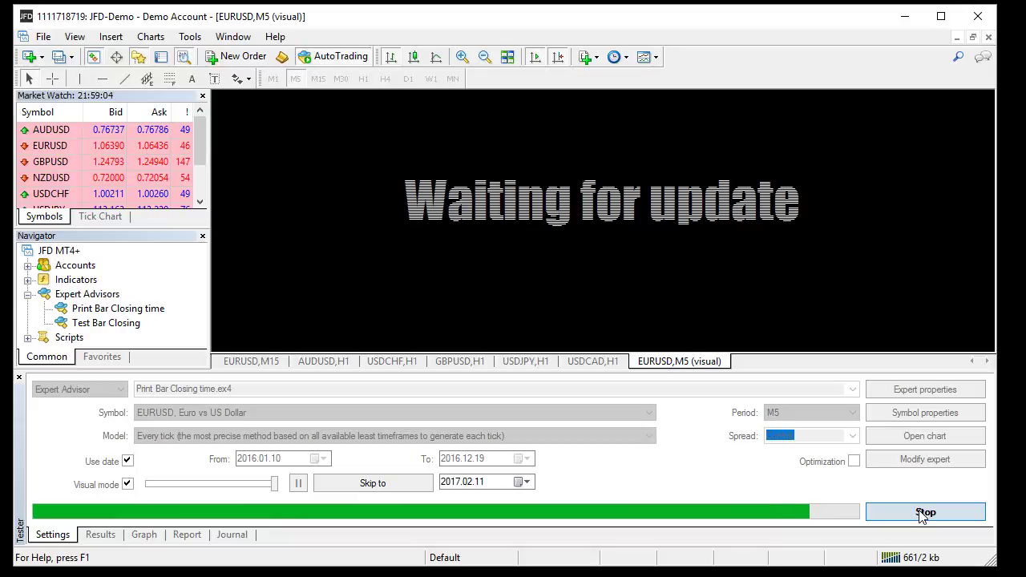
pyautogui.click(923, 513)
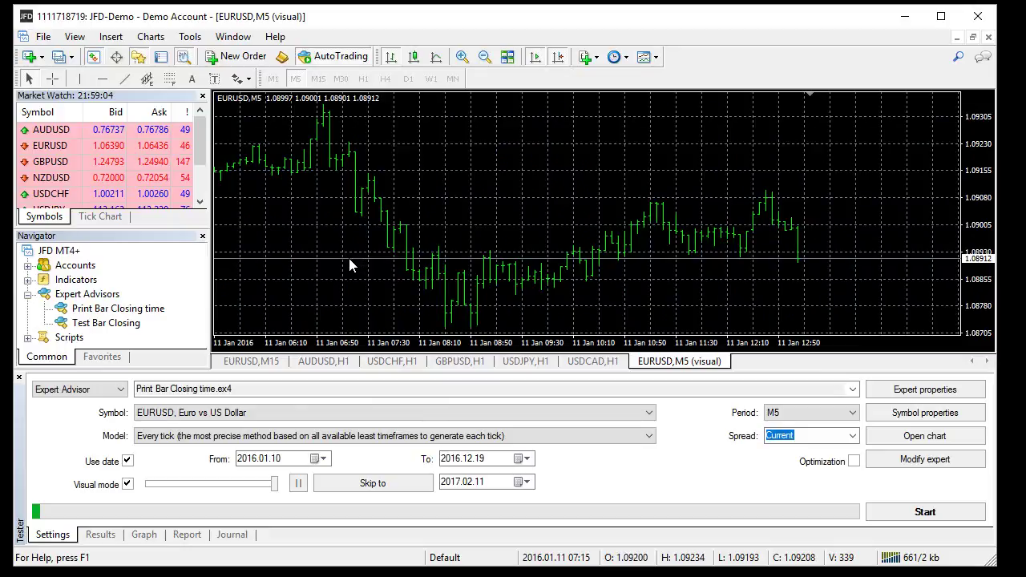
pyautogui.click(233, 534)
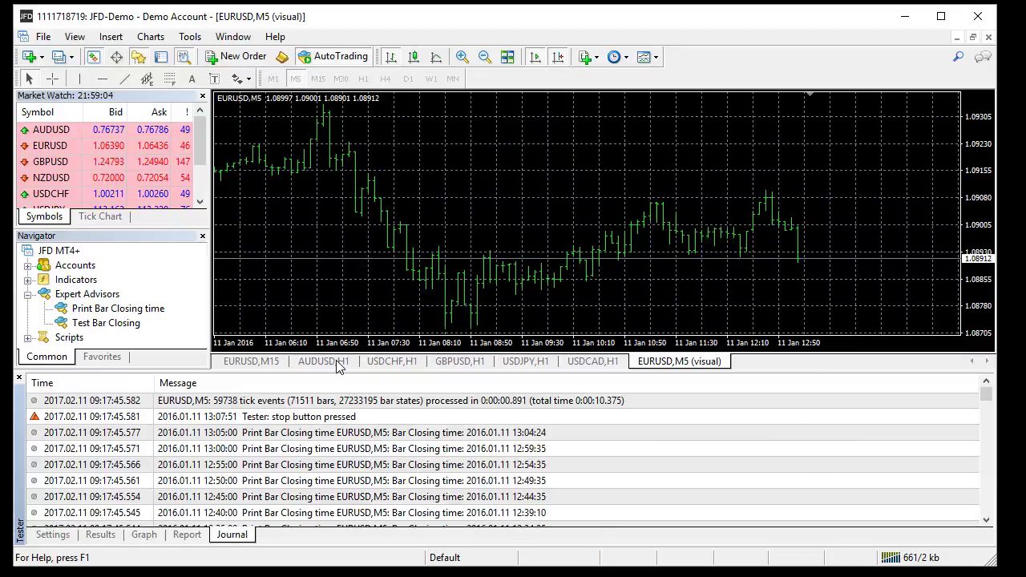
pyautogui.moveTo(338, 374); pyautogui.dragTo(347, 221)
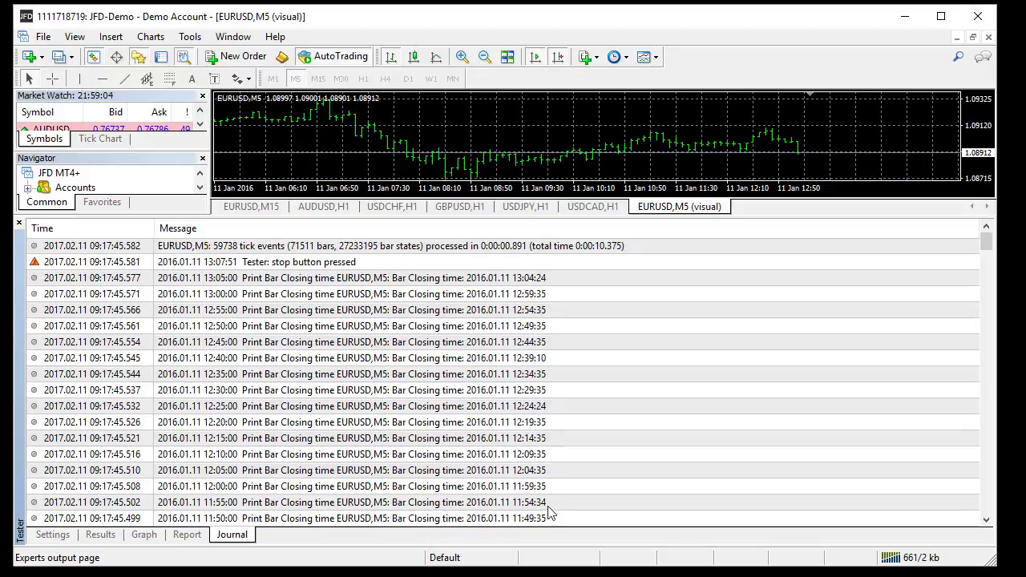
# - Run and stop the visual backtest with the Control points model, and examine its bar closing times in the journal
pyautogui.click(53, 536)
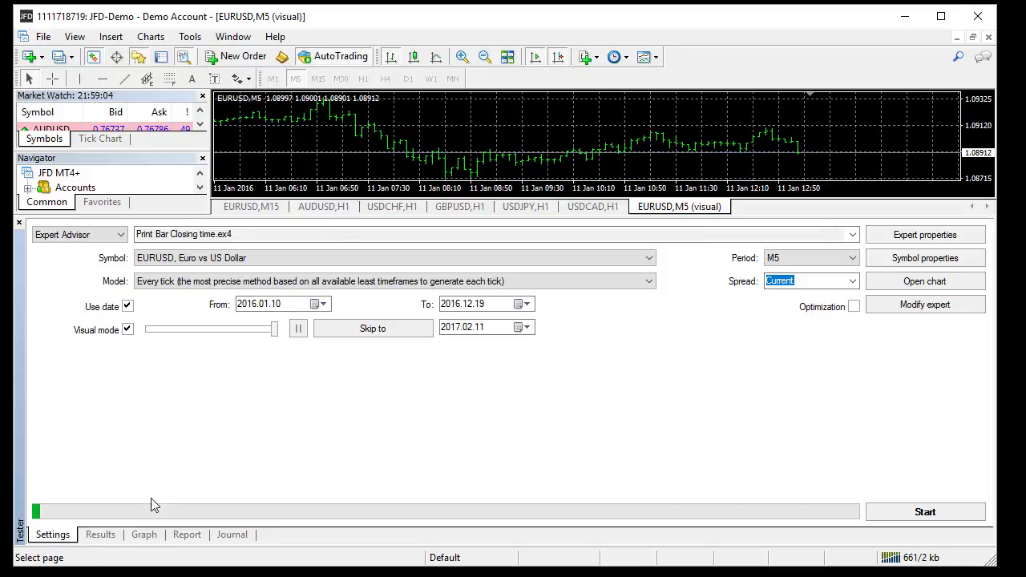
pyautogui.click(186, 277)
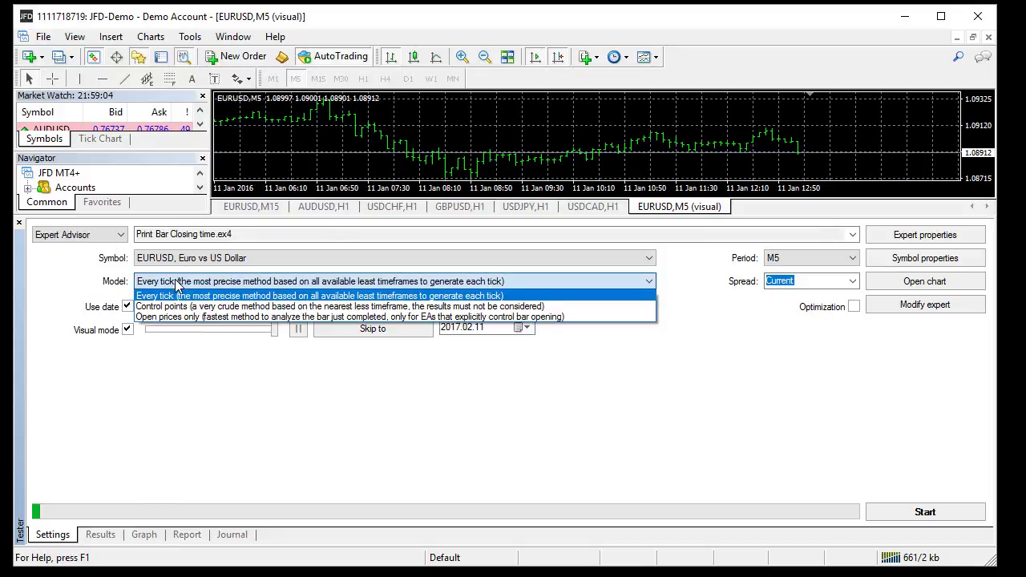
pyautogui.click(167, 313)
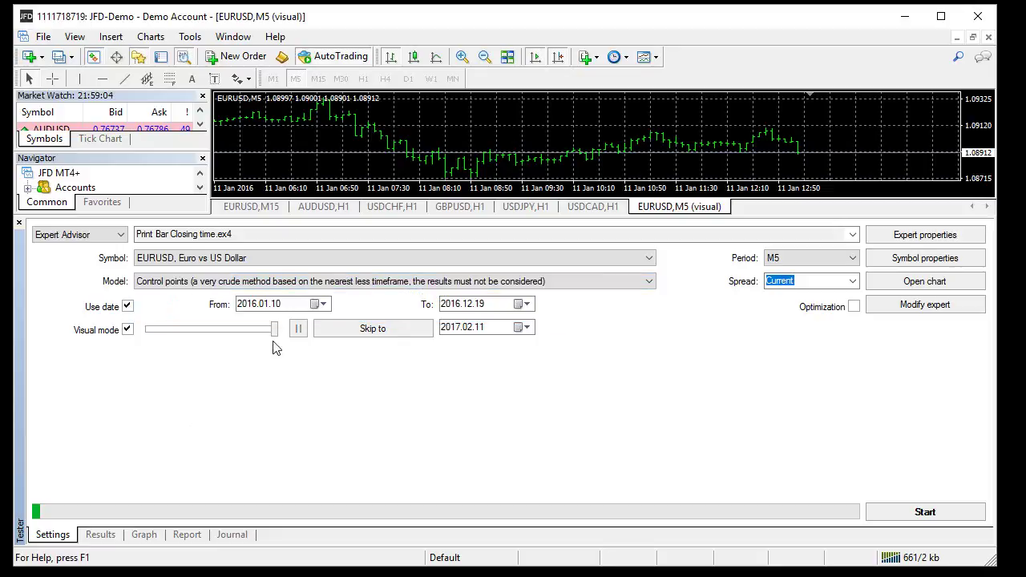
pyautogui.click(872, 516)
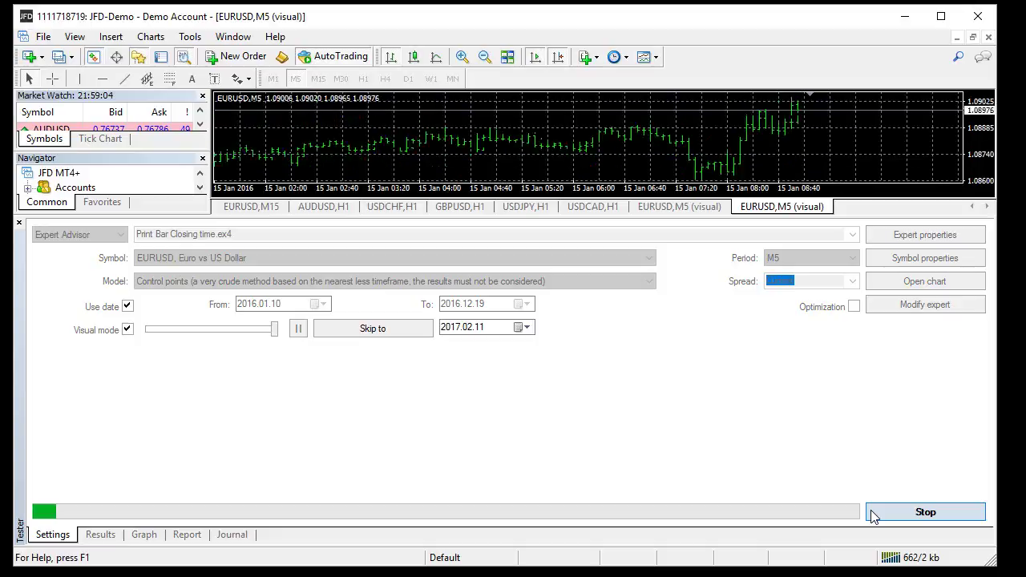
pyautogui.click(872, 515)
pyautogui.click(234, 536)
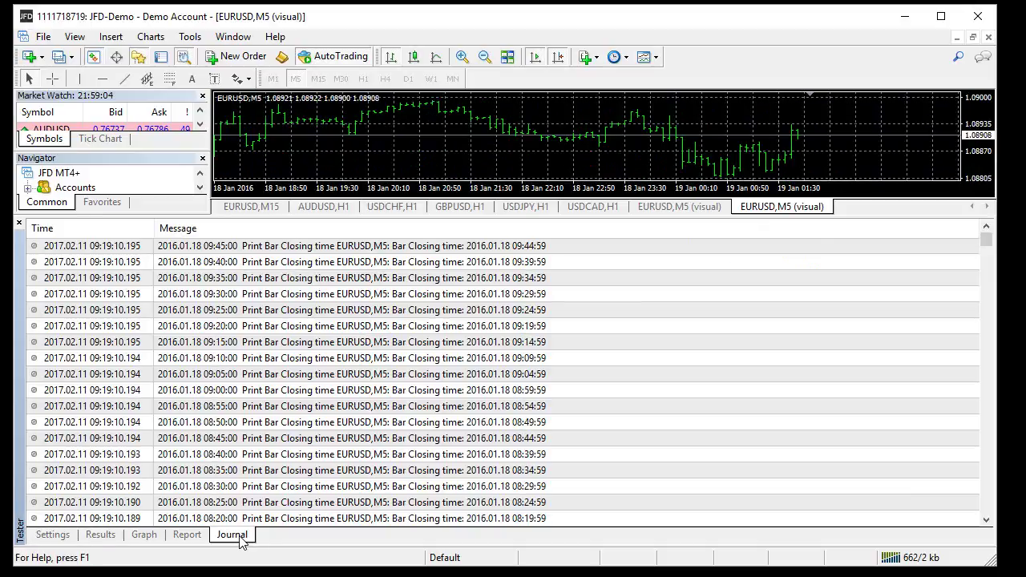
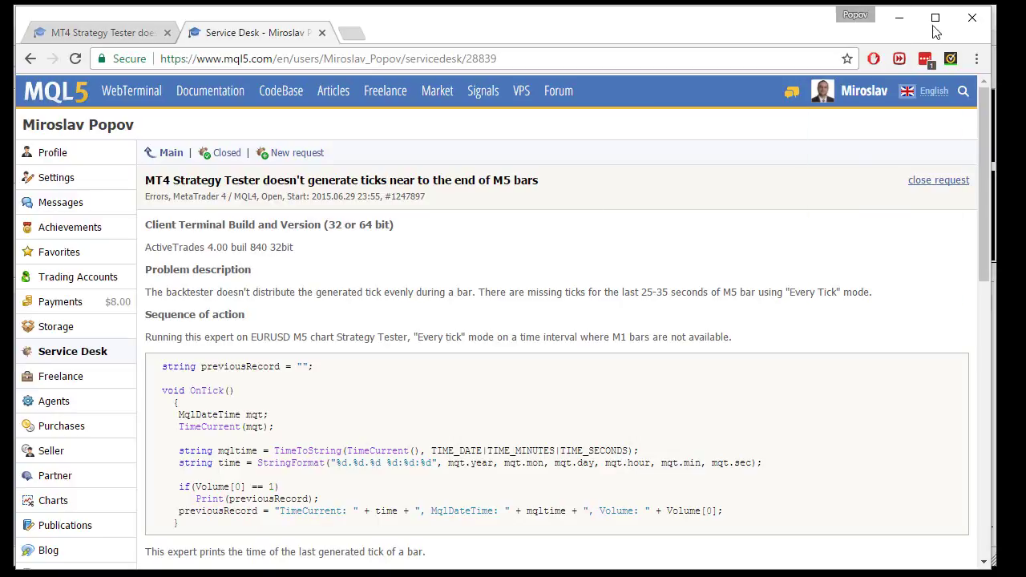
# - Return from the browser to MetaTrader 4 and show the visual EURUSD,M5 chart of the Every tick run
pyautogui.click(897, 17)
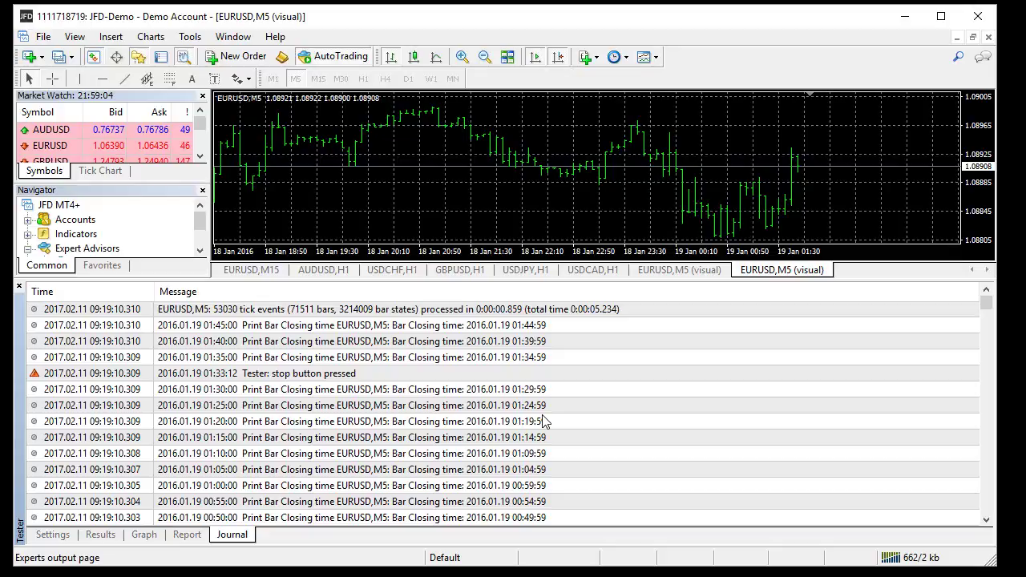
pyautogui.click(664, 273)
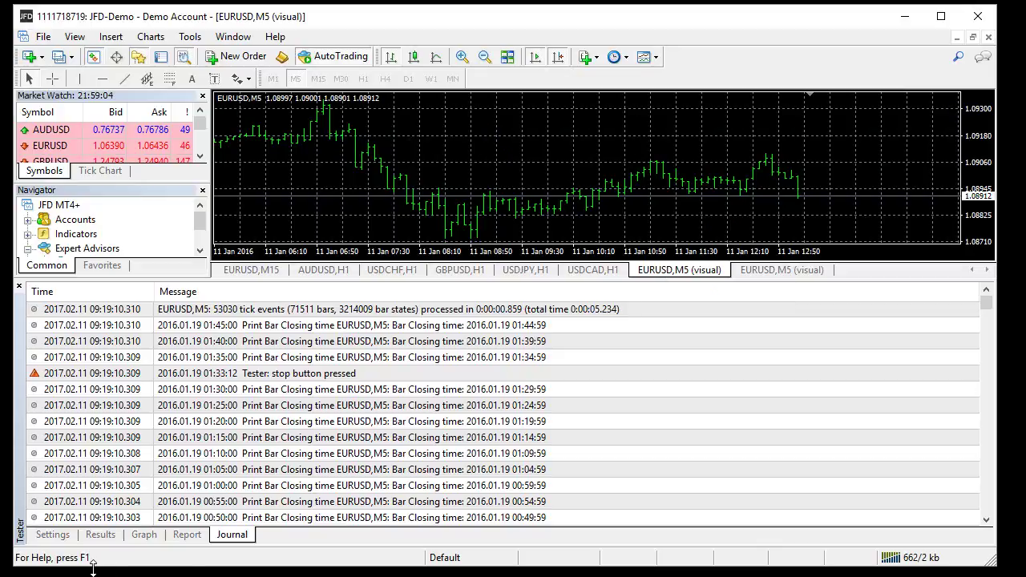
# - Select the Test Bar Closing.ex4 expert in the Strategy Tester, and run and stop its visual backtest with the Control points model
pyautogui.click(48, 537)
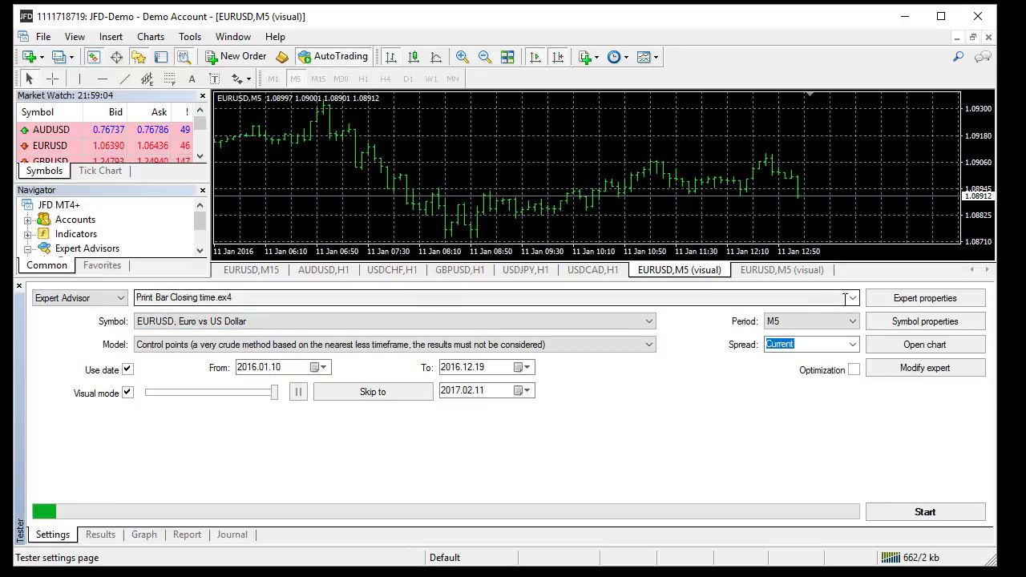
pyautogui.click(192, 297)
pyautogui.click(192, 330)
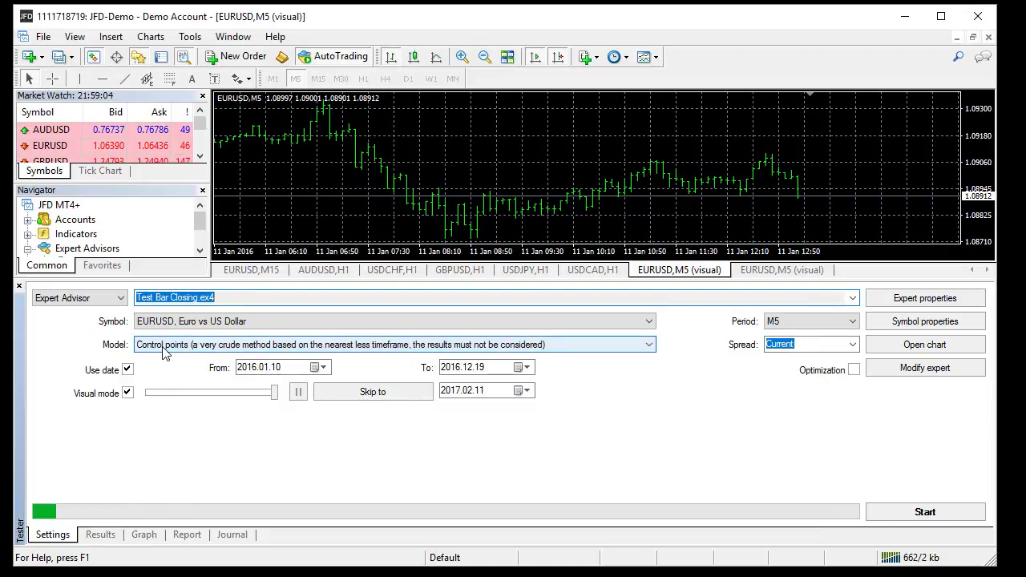
pyautogui.click(916, 513)
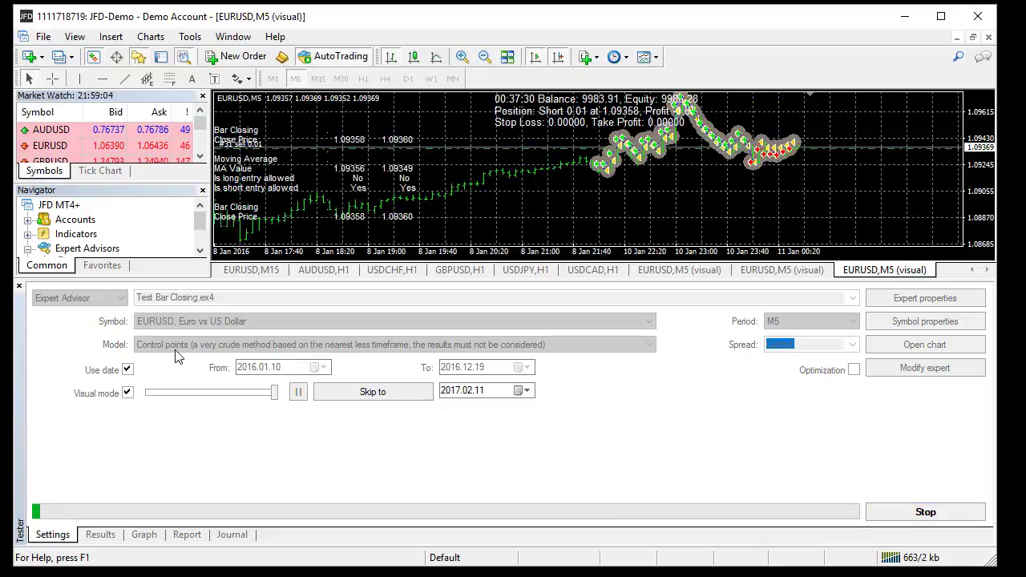
pyautogui.click(912, 512)
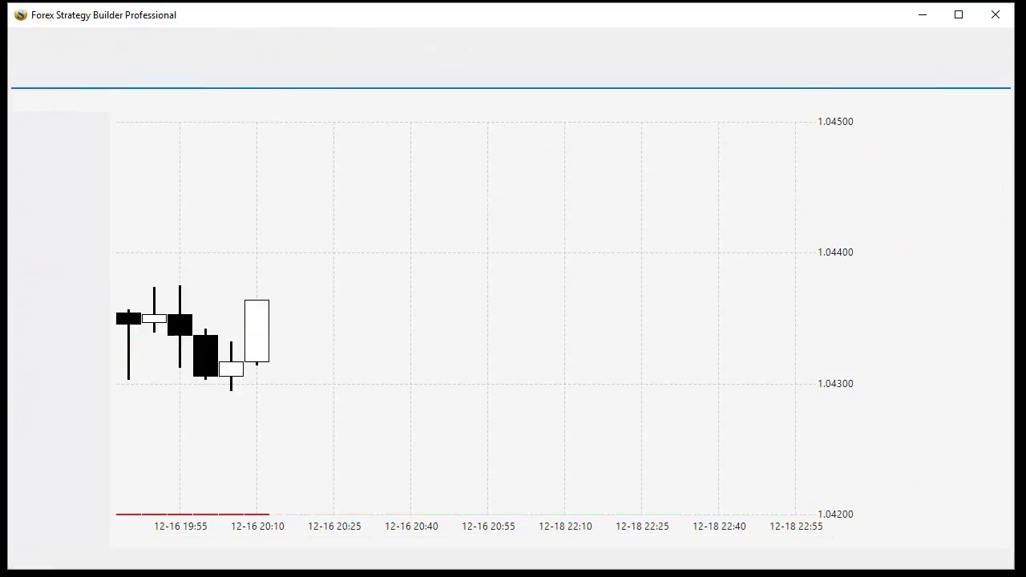
# - Switch to Forex Strategy Builder Professional and change the Test Bar Closing strategy's opening point from Bar Closing to Bar Opening
pyautogui.click(46, 127)
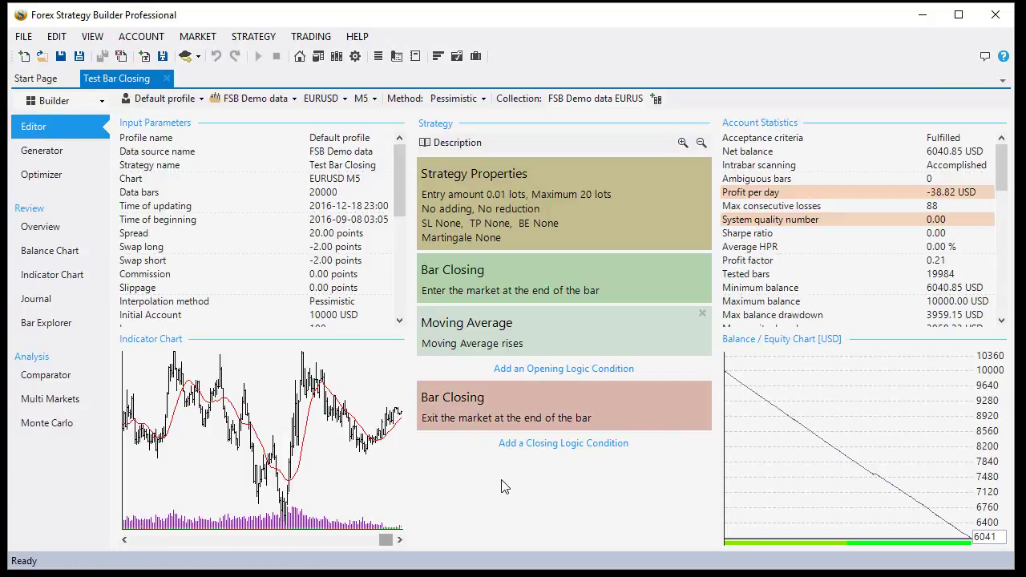
pyautogui.click(463, 279)
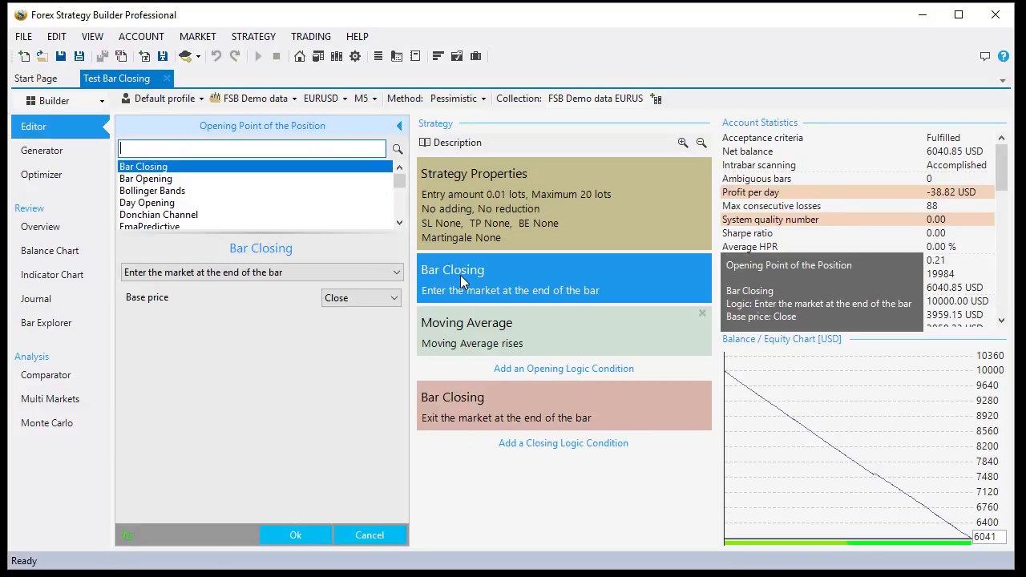
pyautogui.click(158, 179)
pyautogui.click(297, 536)
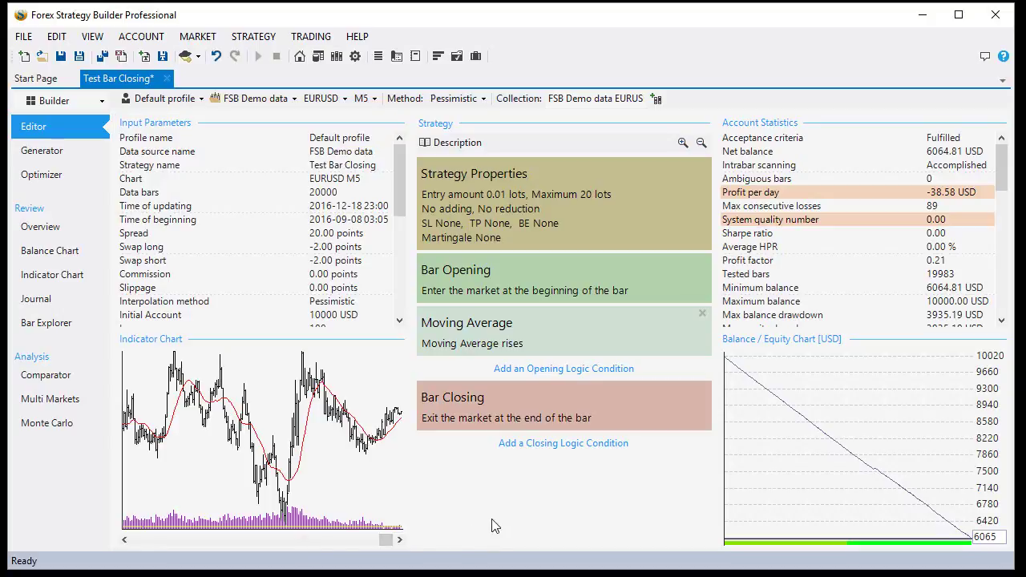
# - Examine the strategy's entries and exits on the indicator chart, and review its opening and closing rules in the editor
pyautogui.doubleClick(285, 454)
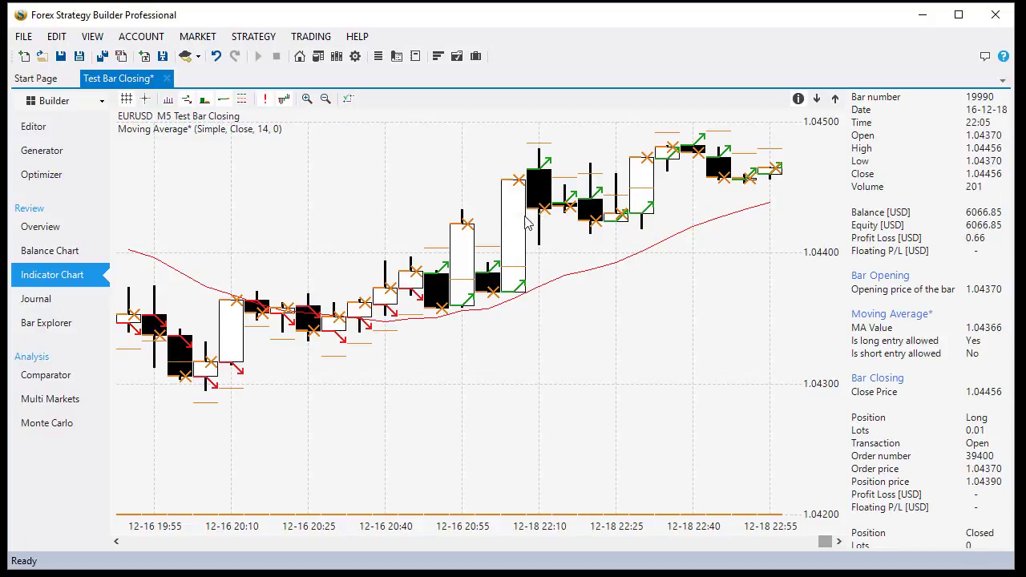
pyautogui.click(34, 127)
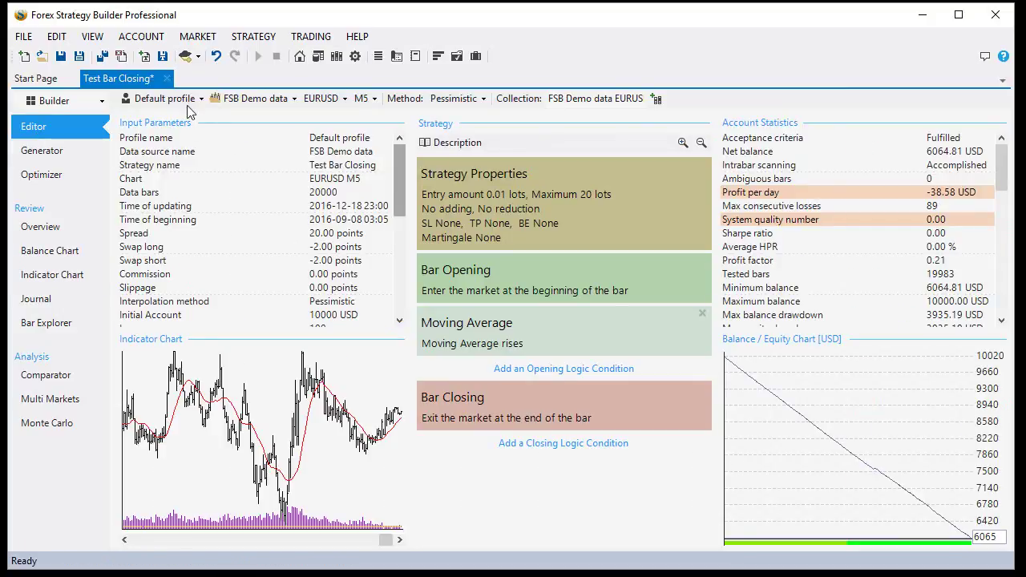
pyautogui.moveTo(454, 287)
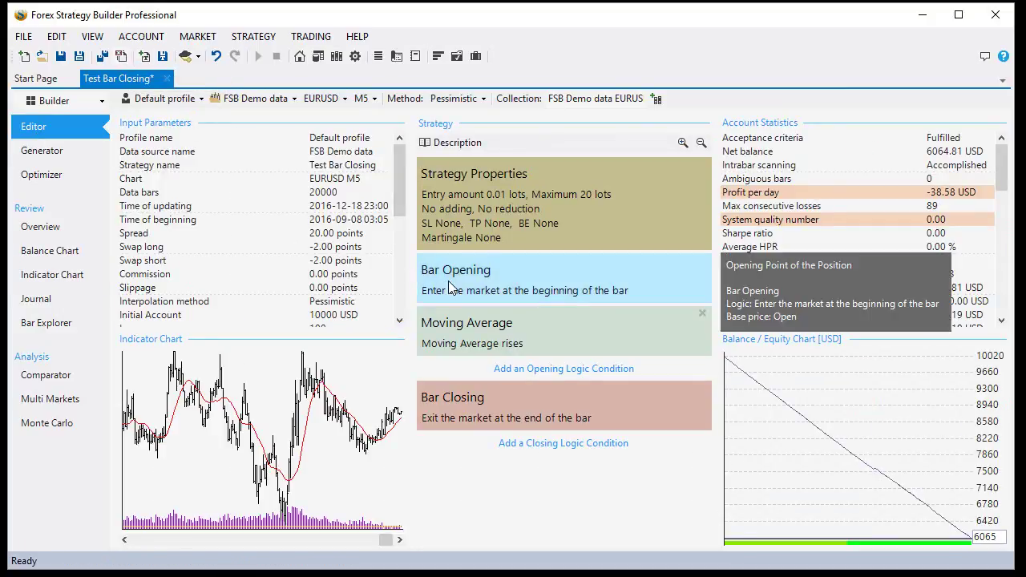
pyautogui.moveTo(473, 426)
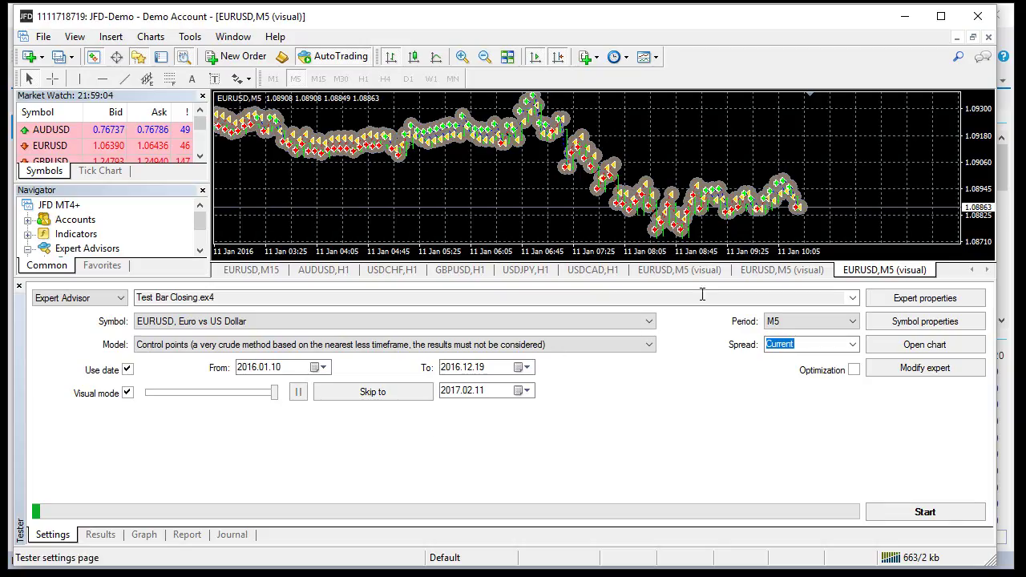
# - In MetaTrader 4, close the three EURUSD,M5 visual charts and refresh the list of Expert Advisors
pyautogui.middleClick(873, 270)
pyautogui.middleClick(818, 271)
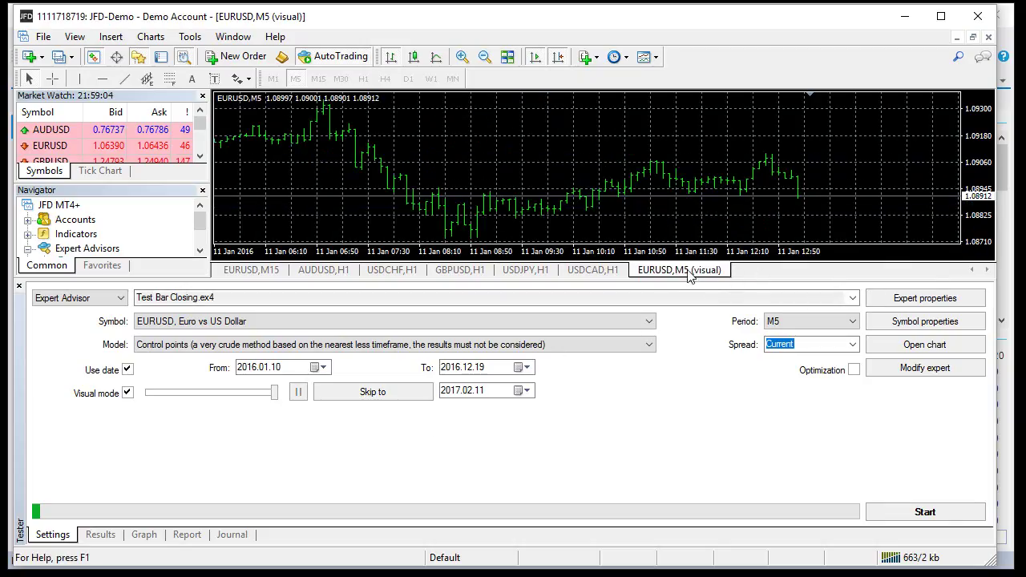
pyautogui.middleClick(687, 272)
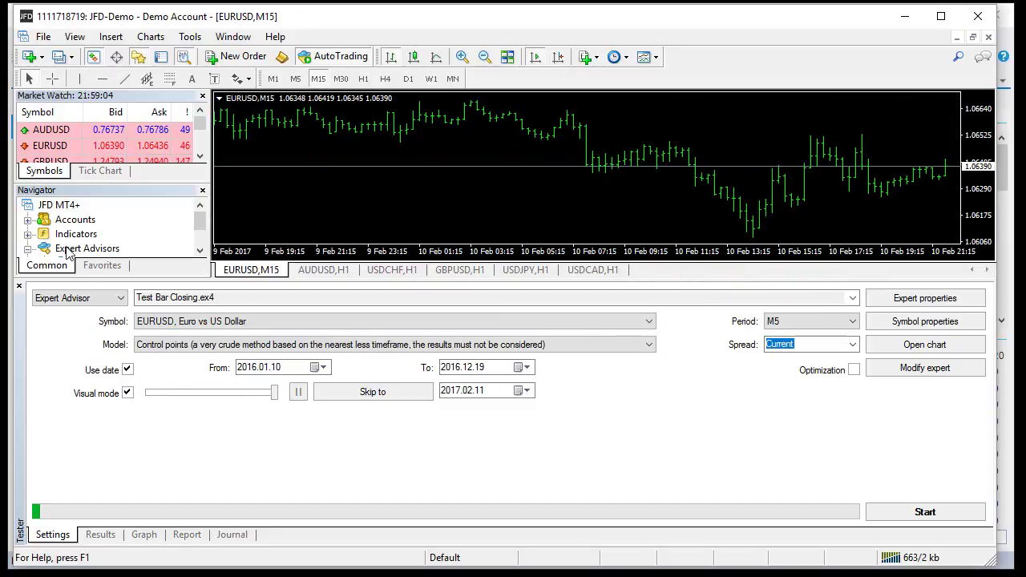
pyautogui.scroll(-1, 199, 226)
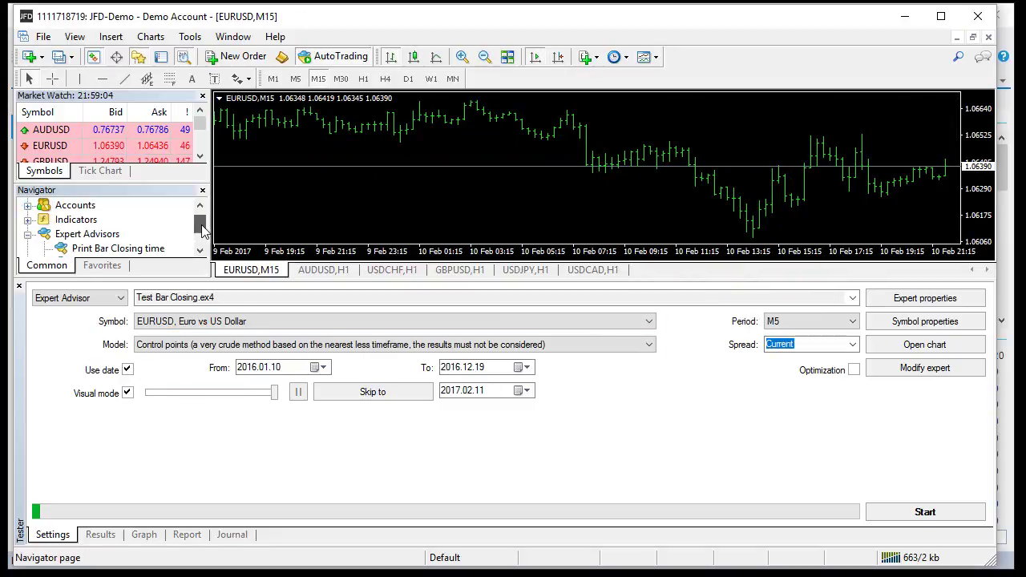
pyautogui.rightClick(107, 234)
pyautogui.click(154, 295)
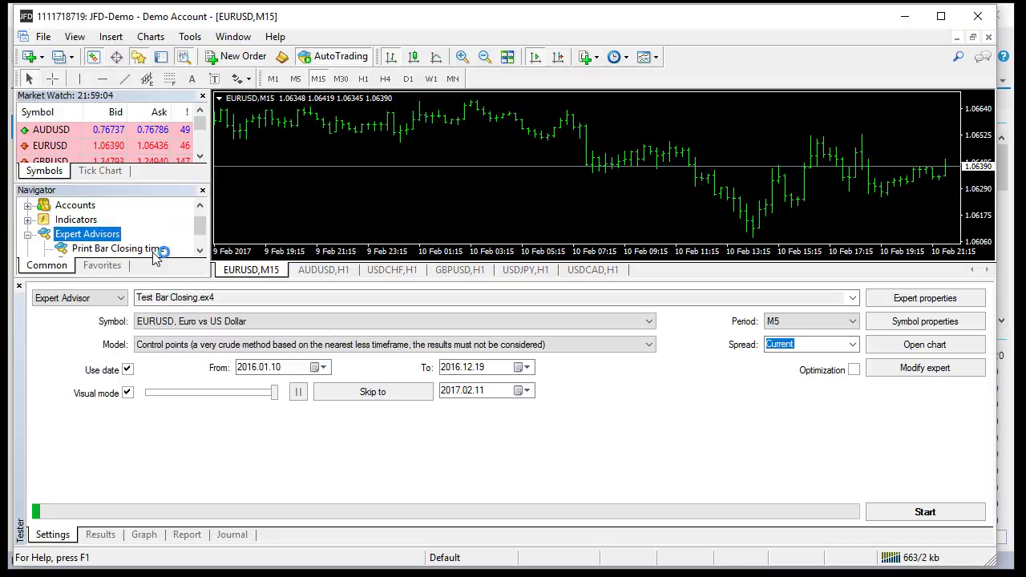
# - Set the testing model to Every tick for Test Bar Closing.ex4, and run and stop the visual backtest
pyautogui.click(201, 299)
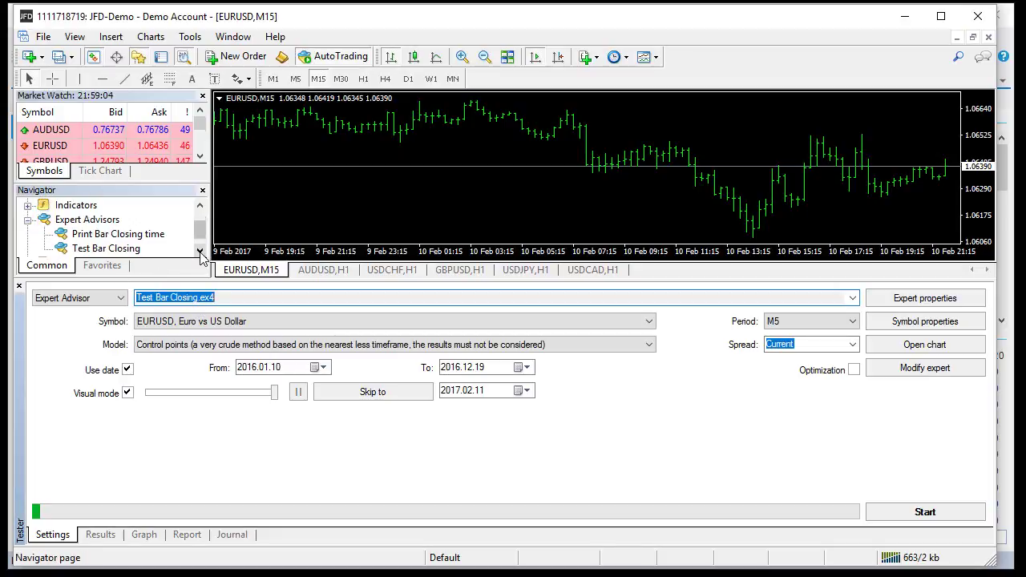
pyautogui.click(163, 345)
pyautogui.click(164, 356)
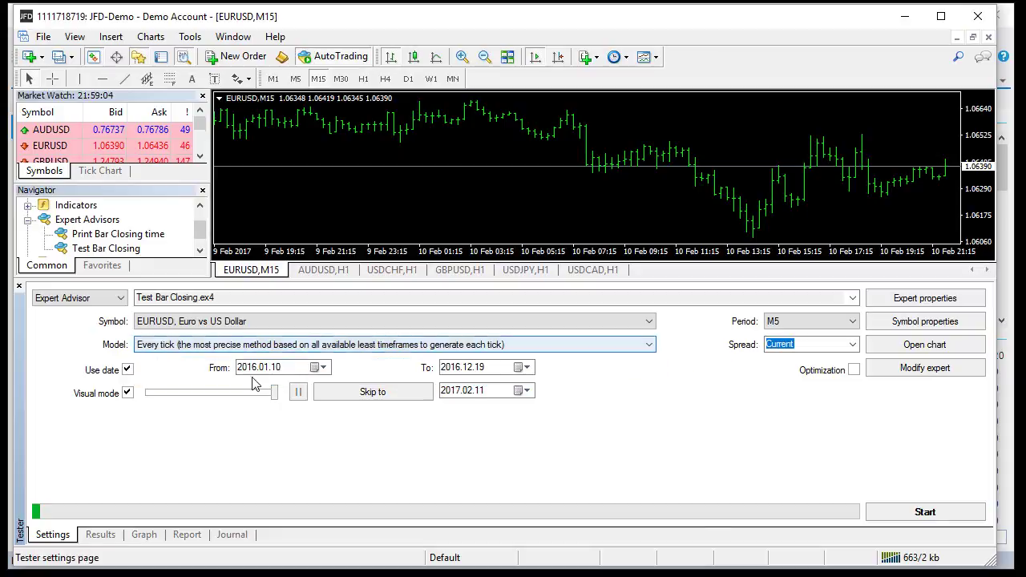
pyautogui.click(914, 514)
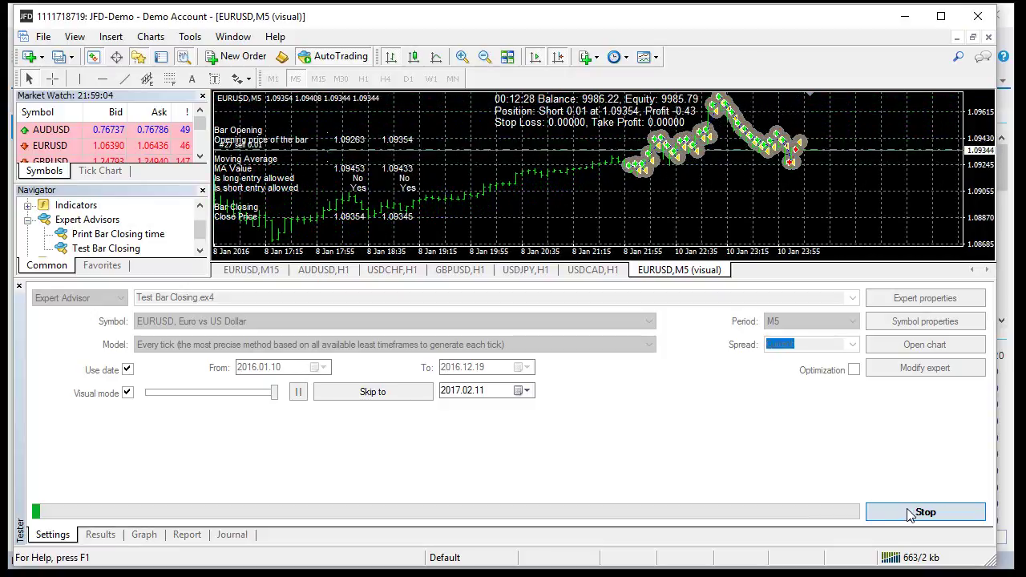
pyautogui.click(909, 515)
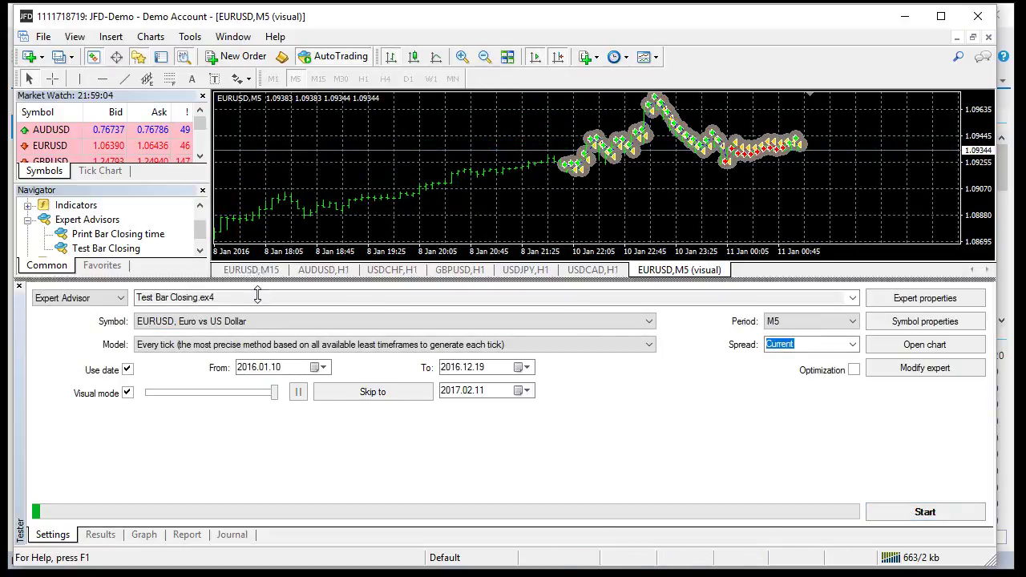
# - Enlarge the visual EURUSD,M5 chart and examine the entry and exit markers of the Every tick run up close
pyautogui.moveTo(257, 295); pyautogui.dragTo(270, 448)
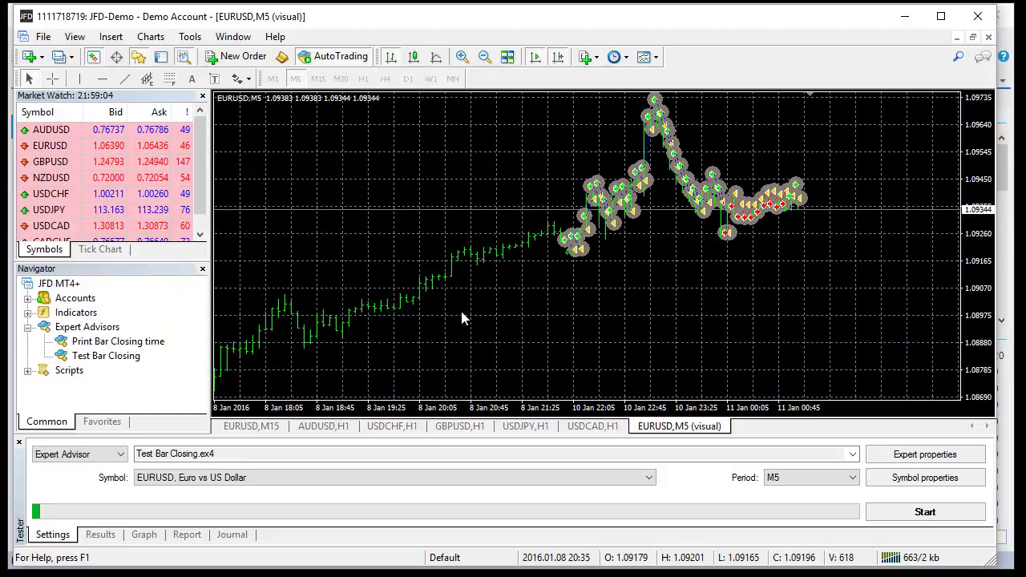
pyautogui.press('+')
pyautogui.press('+')
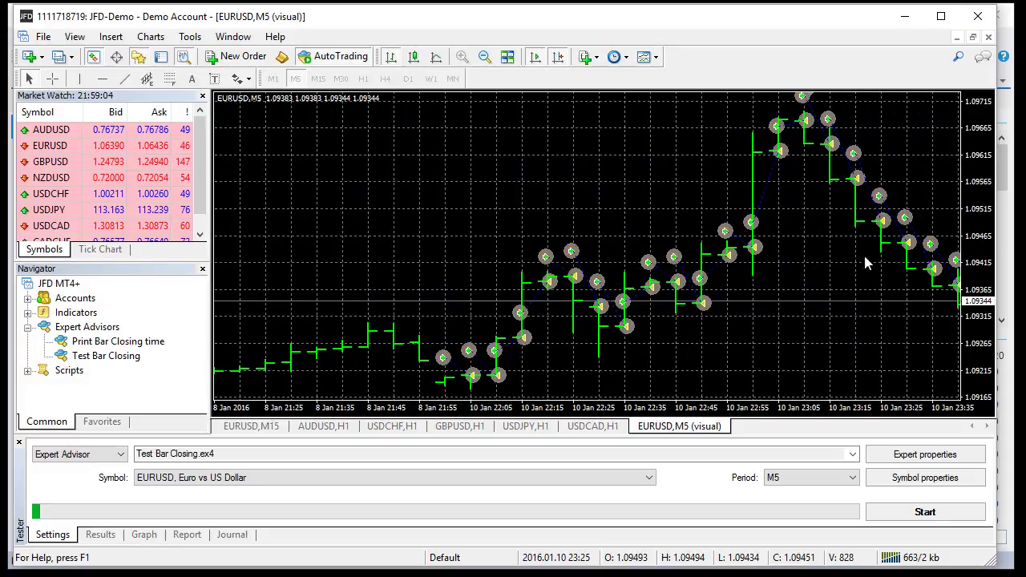
pyautogui.scroll(2, 766, 257)
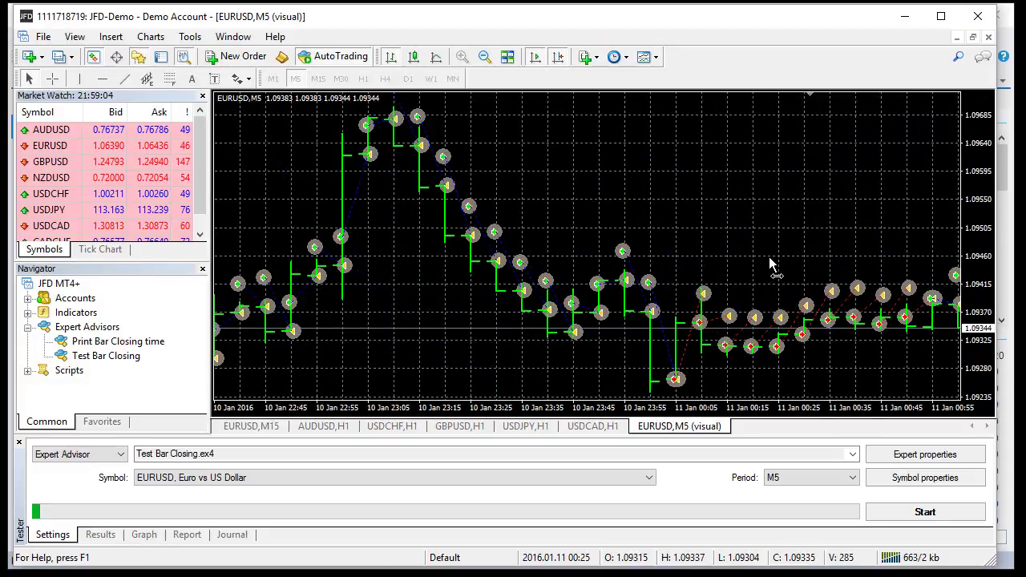
pyautogui.scroll(5, 489, 312)
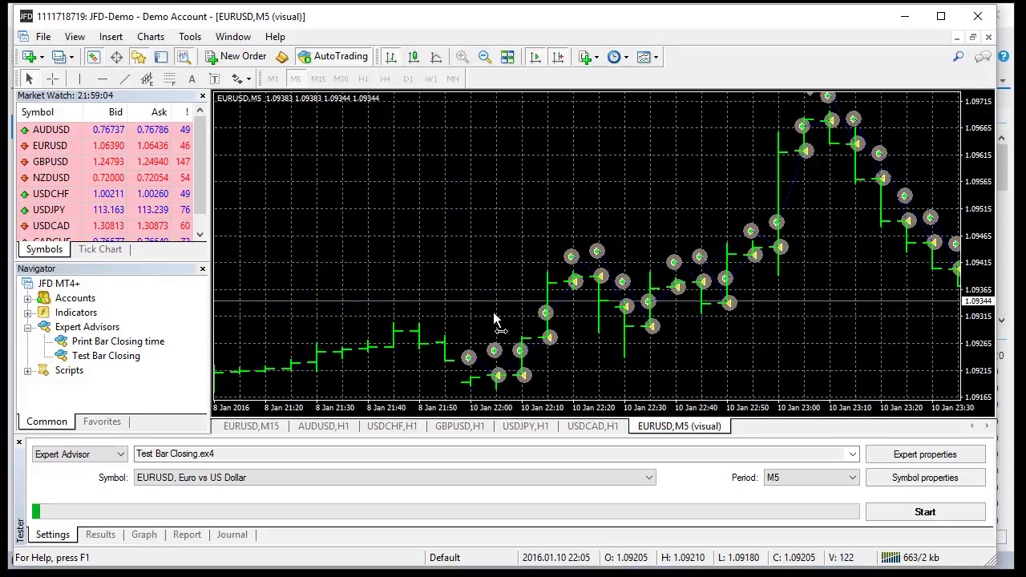
pyautogui.scroll(-5, 481, 321)
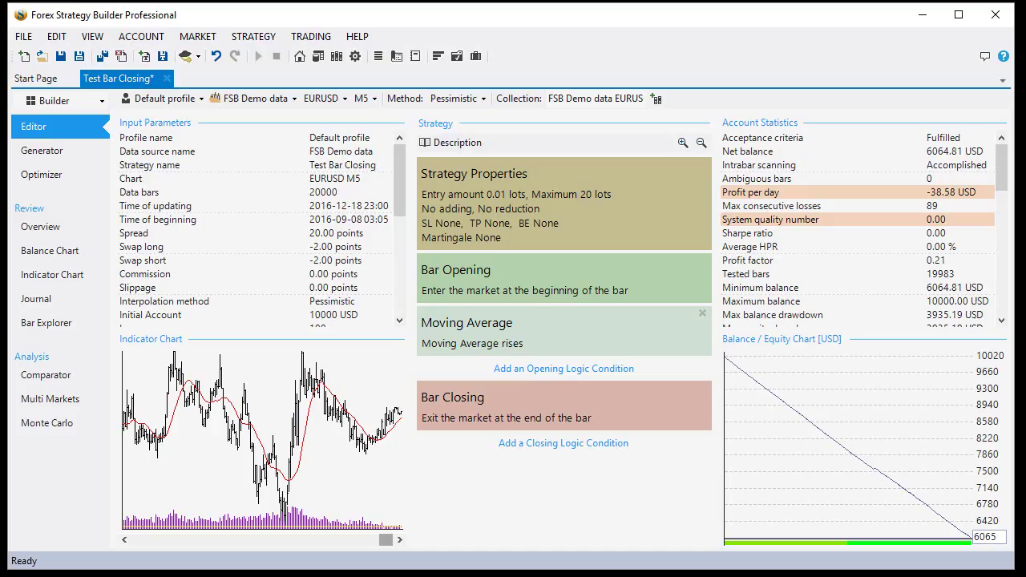
# - Compare the entries and exits on Forex Strategy Builder's indicator chart with the trade markers on MetaTrader 4's visual chart
pyautogui.click(52, 275)
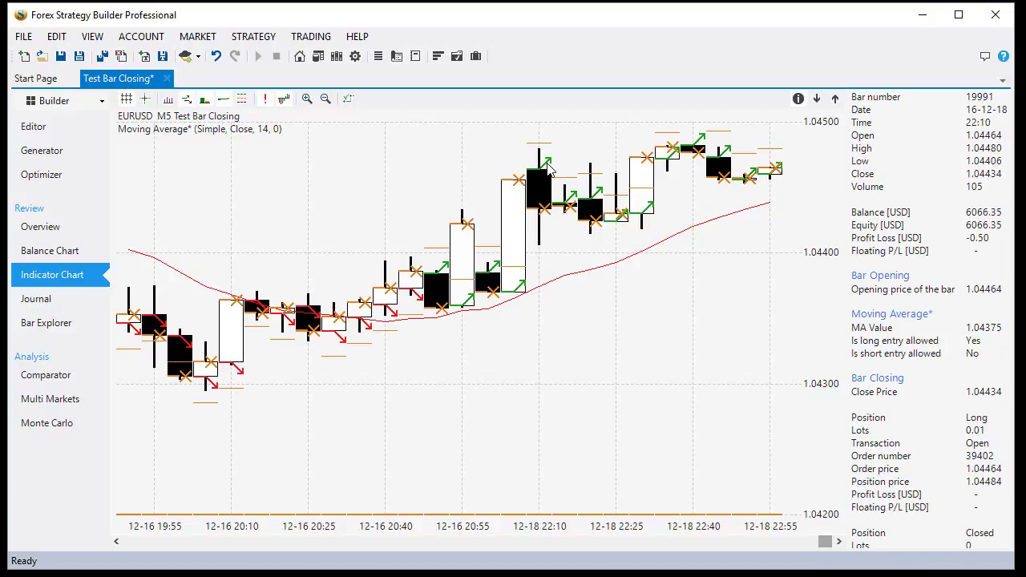
pyautogui.click(921, 16)
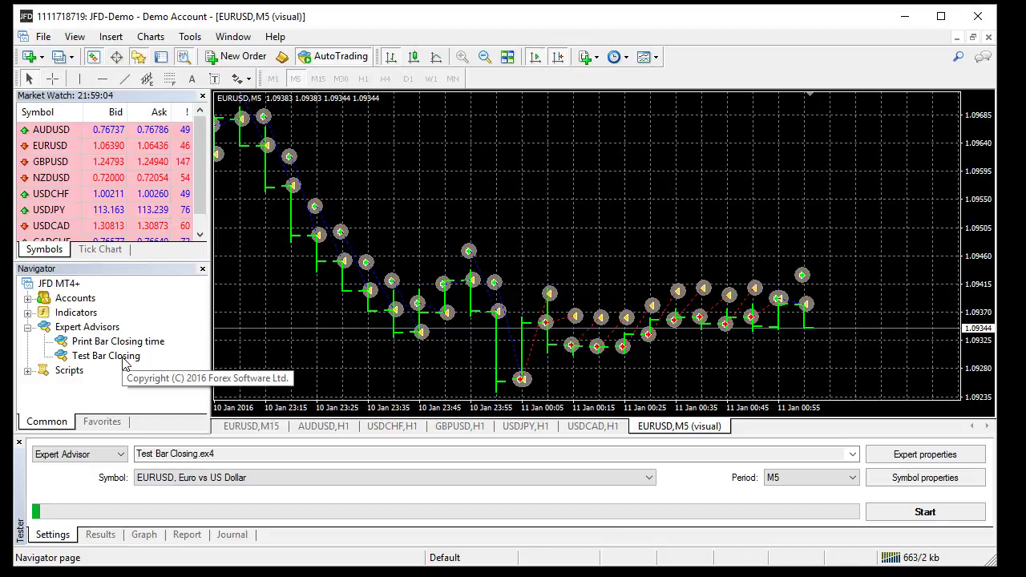
pyautogui.moveTo(525, 328)
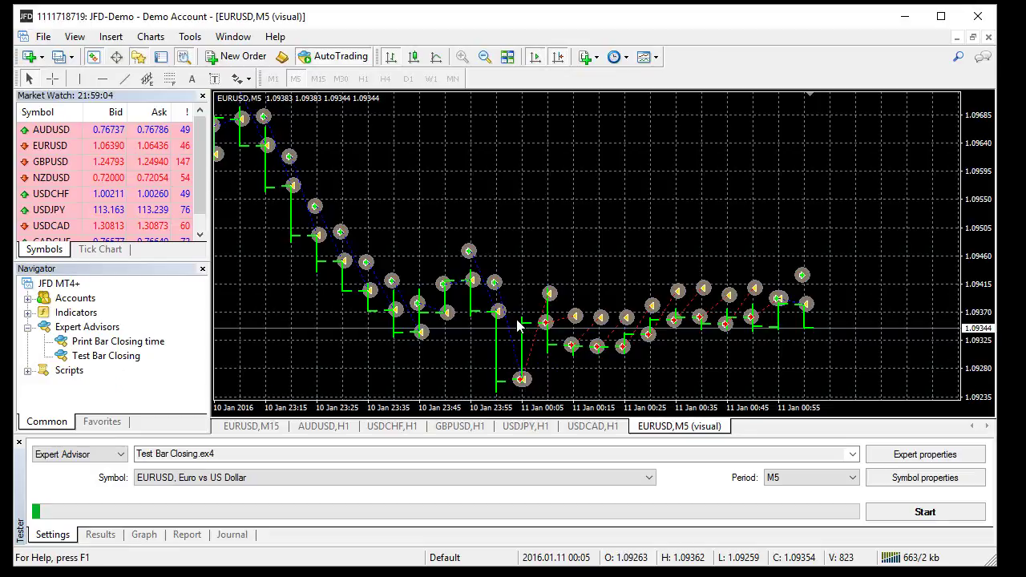
pyautogui.moveTo(528, 389)
pyautogui.moveTo(569, 346)
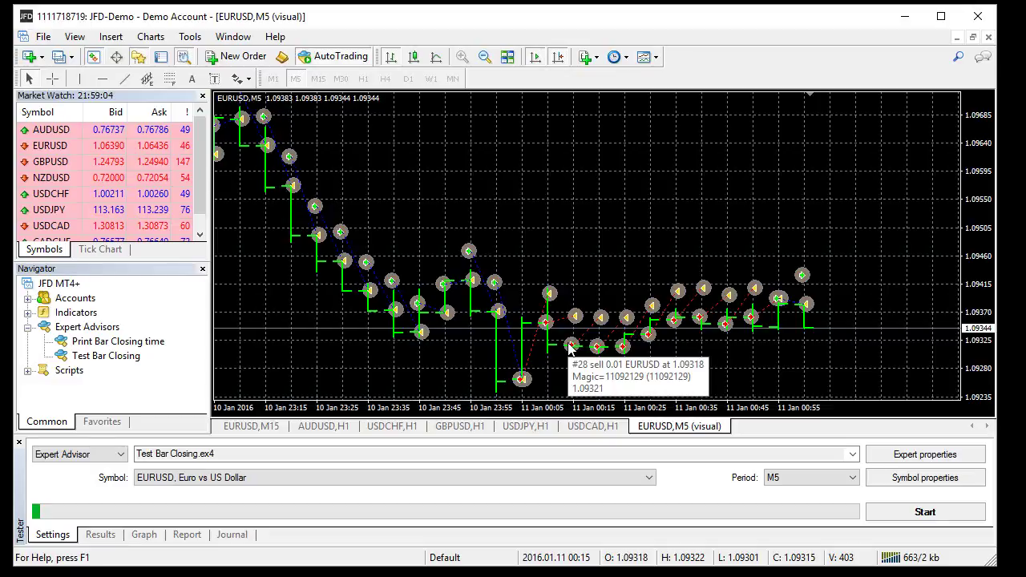
pyautogui.scroll(4, 372, 293)
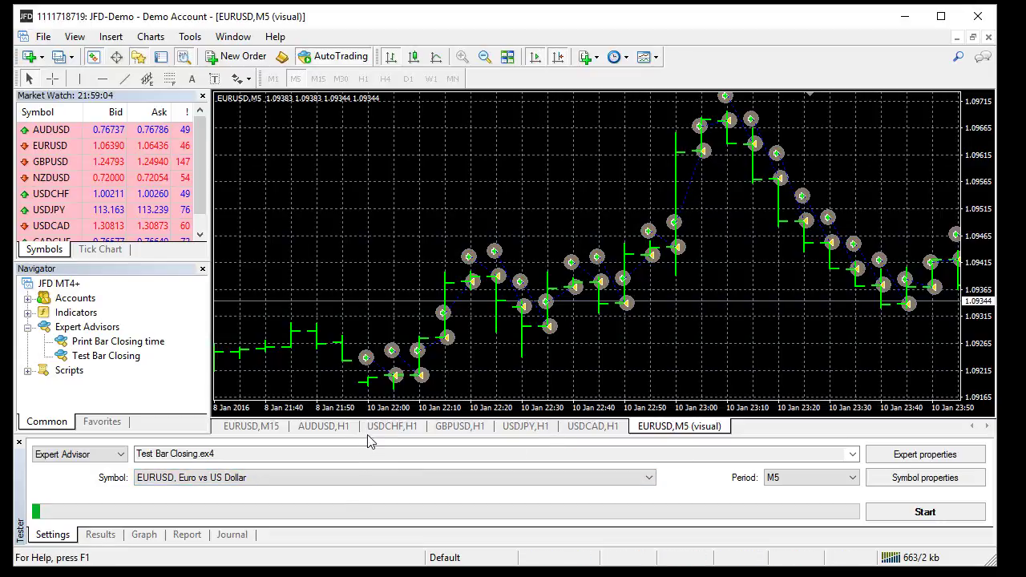
# - Run and stop the visual backtest of Test Bar Closing.ex4 with the Control points model, and examine its trade markers up close
pyautogui.moveTo(368, 439)
pyautogui.mouseDown()
pyautogui.moveTo(366, 427)
pyautogui.moveTo(377, 429)
pyautogui.mouseUp()
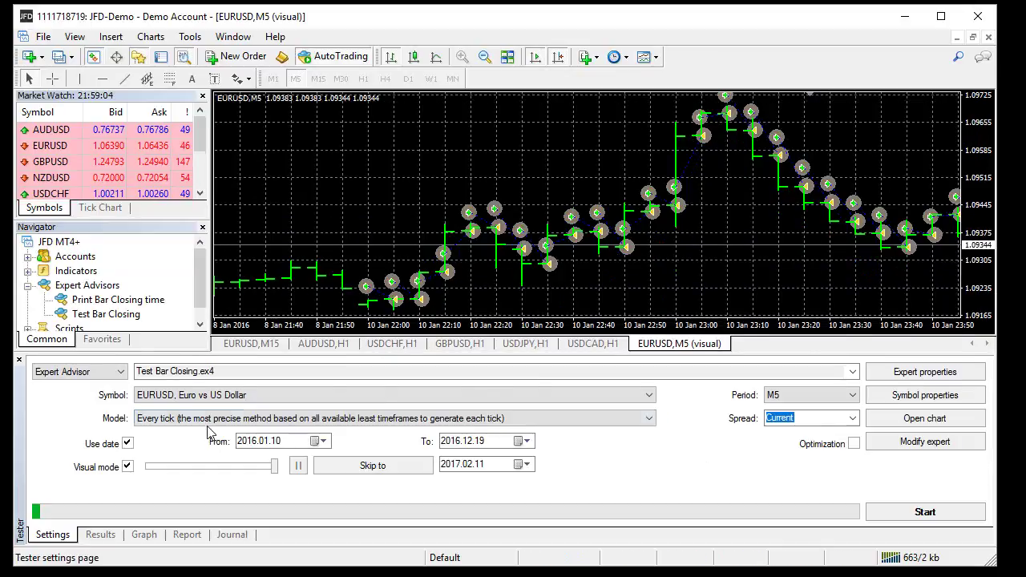
pyautogui.click(166, 420)
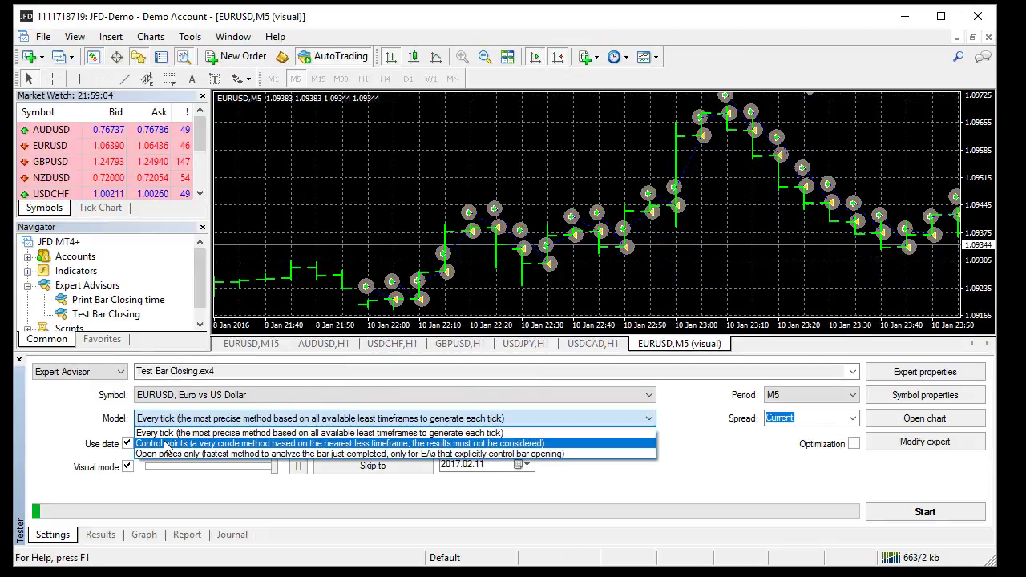
pyautogui.click(167, 444)
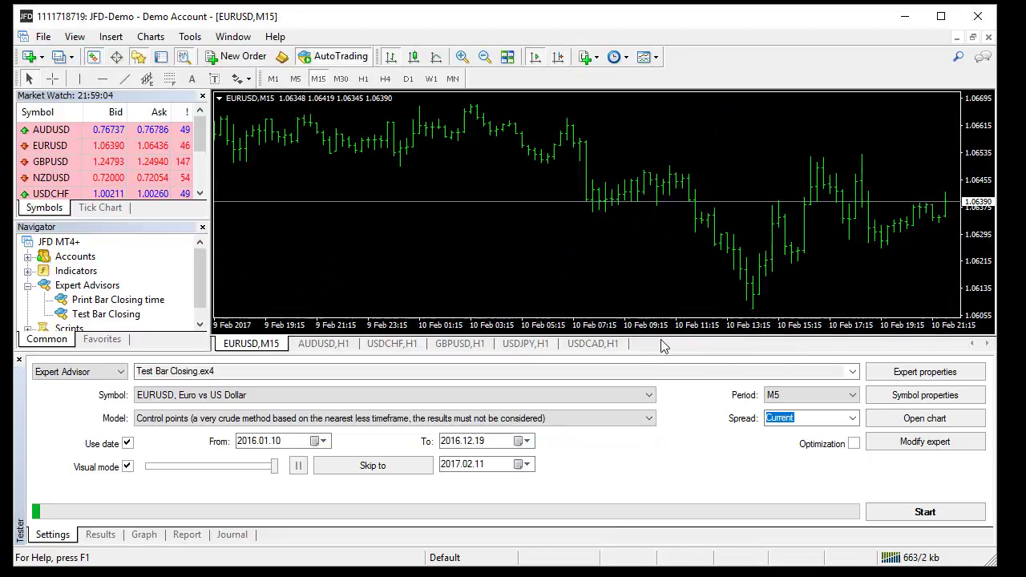
pyautogui.click(906, 511)
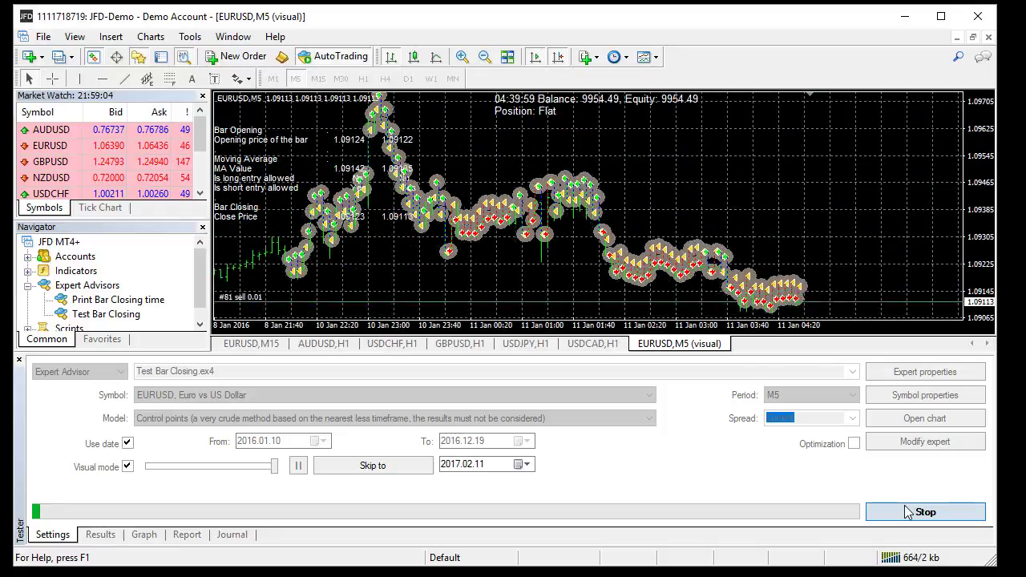
pyautogui.click(906, 510)
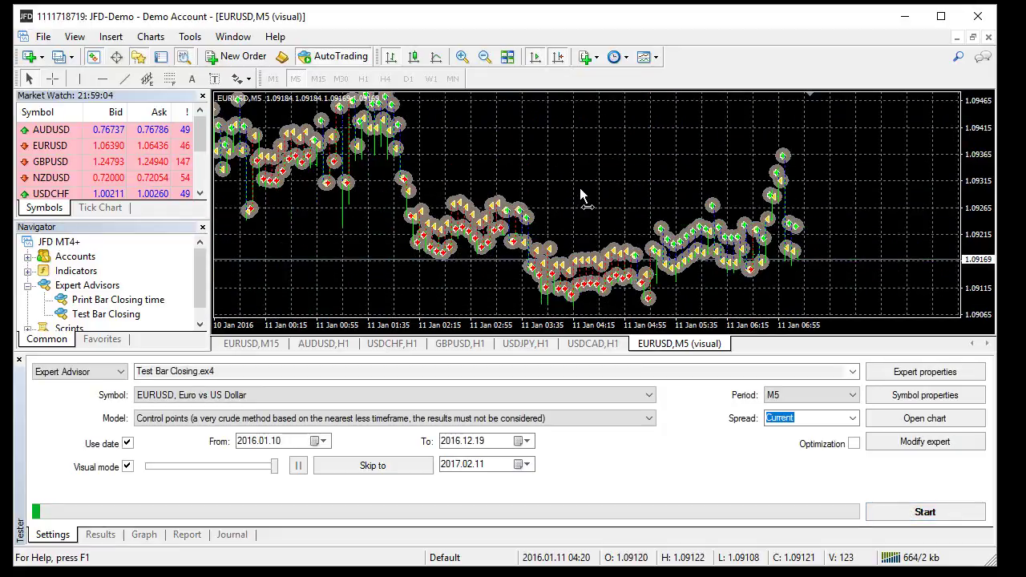
pyautogui.press('+')
pyautogui.press('+')
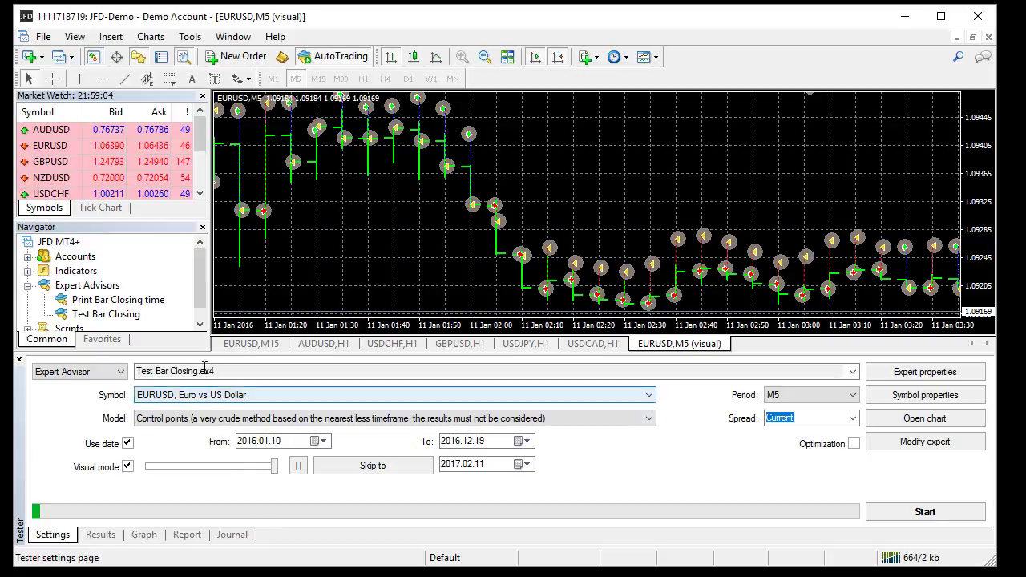
# - Open the Test Bar Closing expert's source code in MetaEditor, locate the Bar_Close_Advance input, and maximize the code window
pyautogui.click(200, 324)
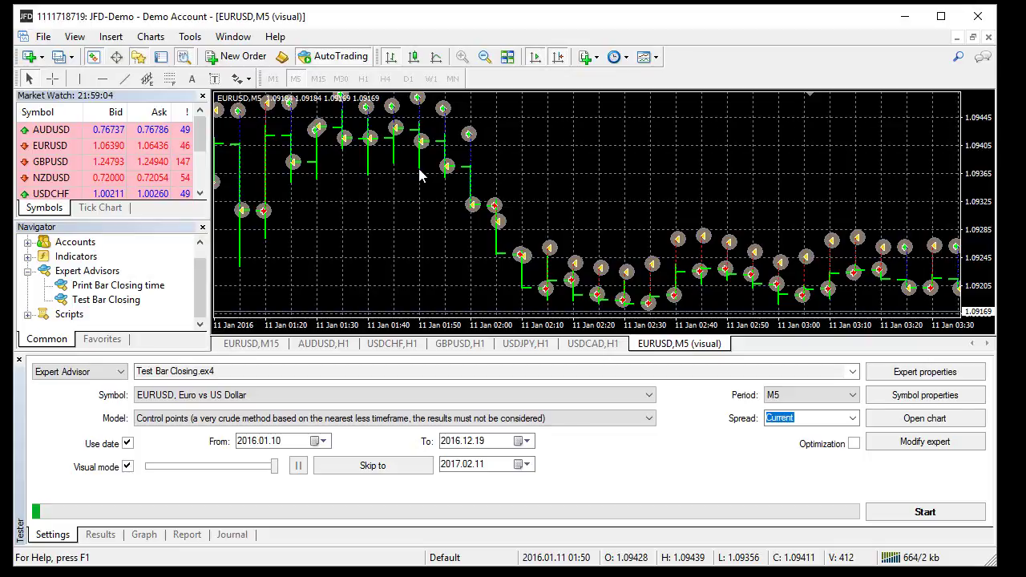
pyautogui.rightClick(100, 300)
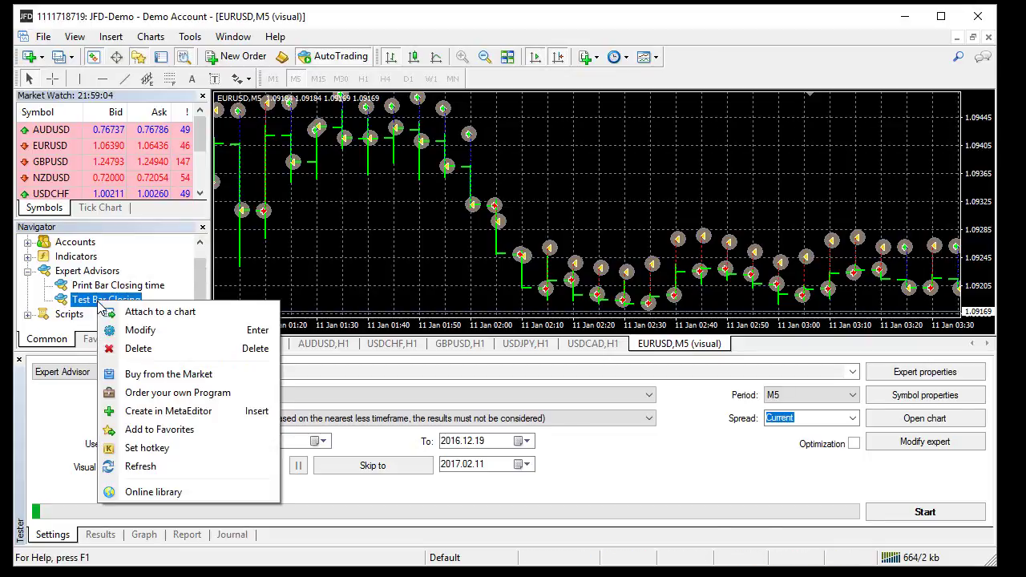
pyautogui.click(140, 331)
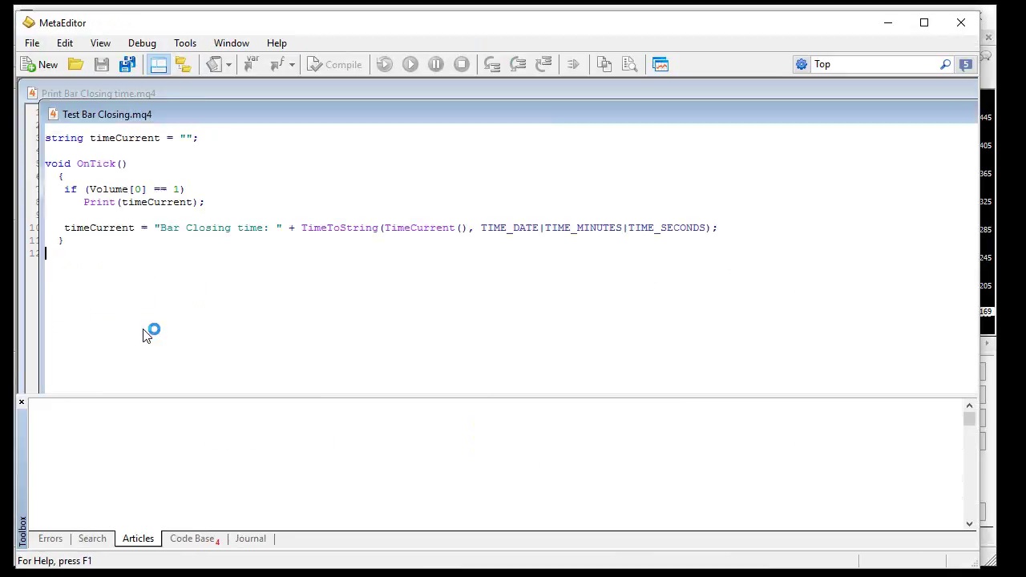
pyautogui.scroll(-2, 280, 255)
pyautogui.scroll(-9, 280, 254)
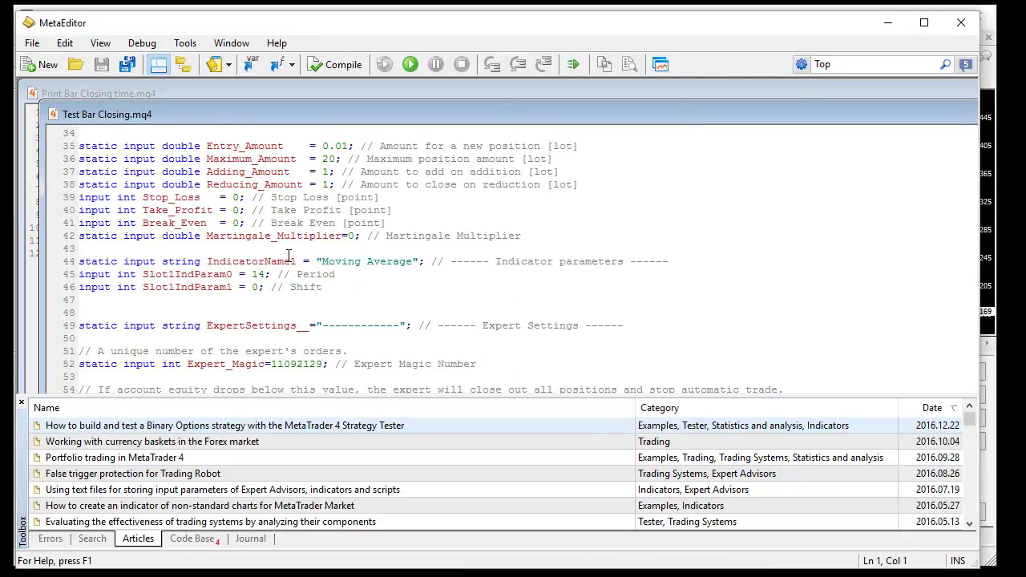
pyautogui.scroll(-4, 287, 262)
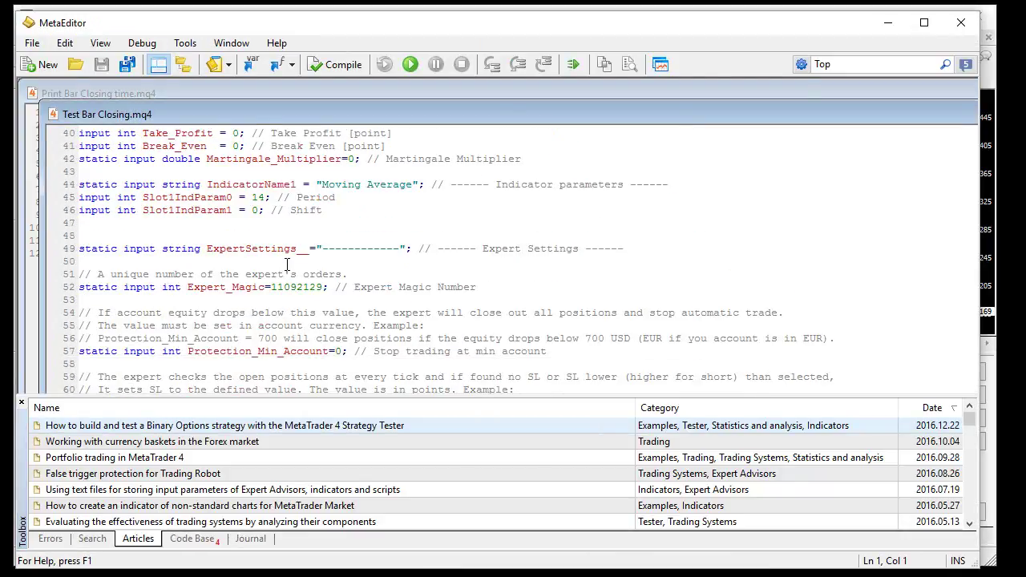
pyautogui.scroll(-4, 307, 264)
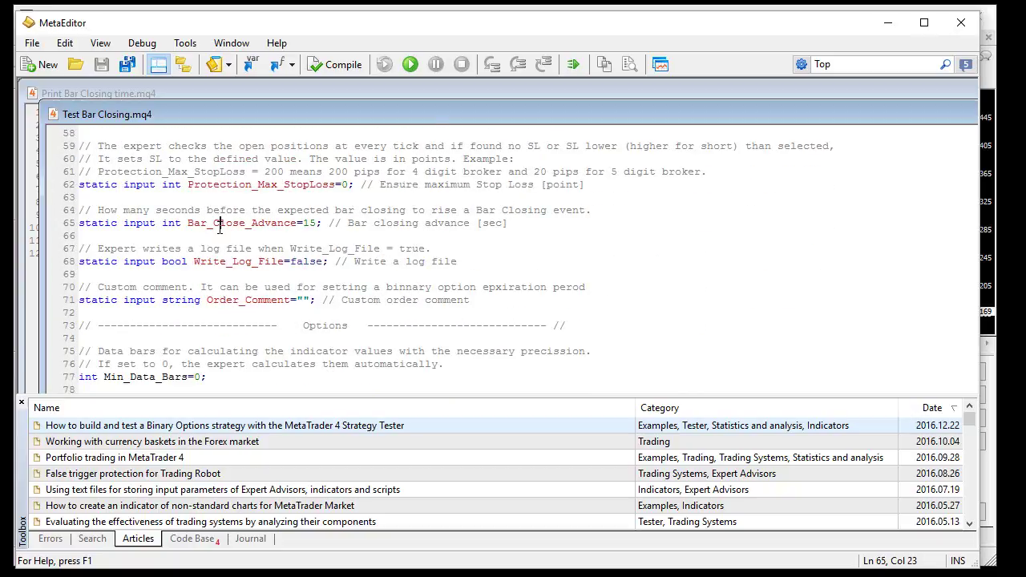
pyautogui.doubleClick(221, 227)
pyautogui.click(494, 237)
pyautogui.doubleClick(141, 116)
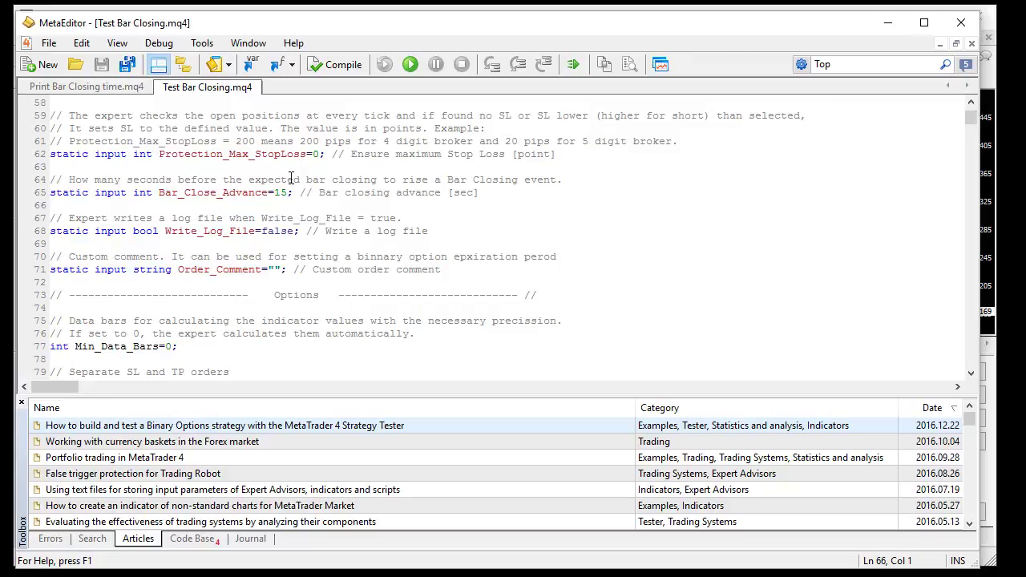
# - Examine the Bar_Close_Advance declaration on line 65, looking at the parameter's name and its value in seconds
pyautogui.moveTo(268, 194); pyautogui.dragTo(160, 193)
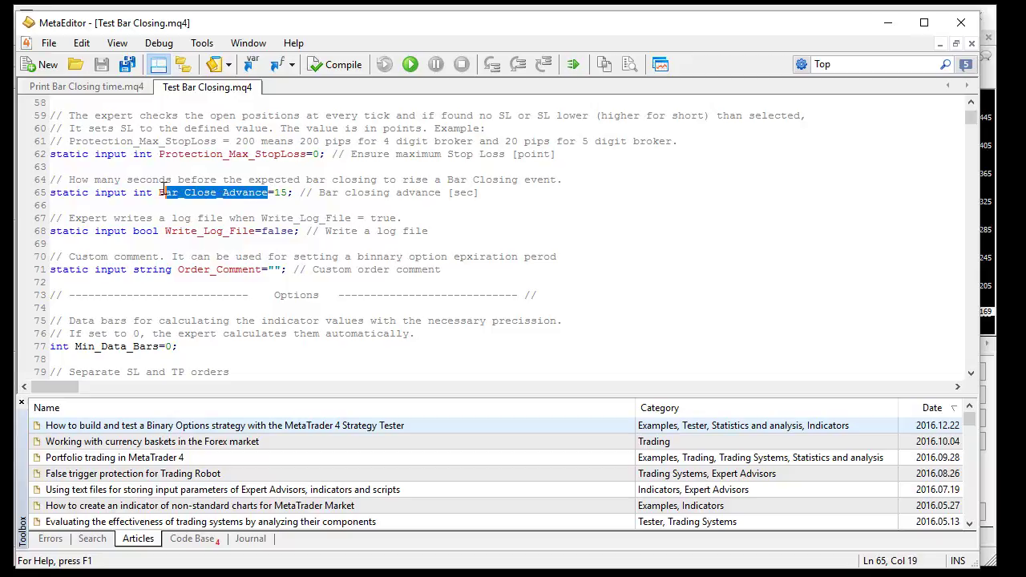
pyautogui.click(291, 217)
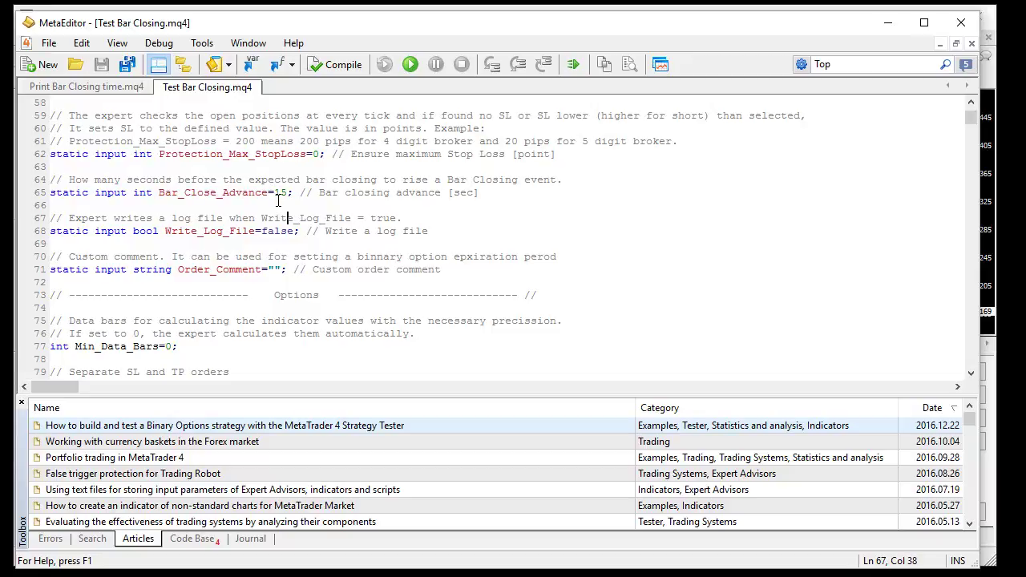
pyautogui.moveTo(276, 194)
pyautogui.mouseDown()
pyautogui.moveTo(287, 193)
pyautogui.moveTo(274, 193)
pyautogui.mouseUp()
pyautogui.click(283, 201)
pyautogui.moveTo(277, 193); pyautogui.dragTo(286, 199)
pyautogui.moveTo(160, 194); pyautogui.dragTo(288, 186)
pyautogui.click(305, 204)
pyautogui.doubleClick(198, 196)
pyautogui.click(216, 218)
pyautogui.click(211, 193)
pyautogui.moveTo(218, 193); pyautogui.dragTo(158, 193)
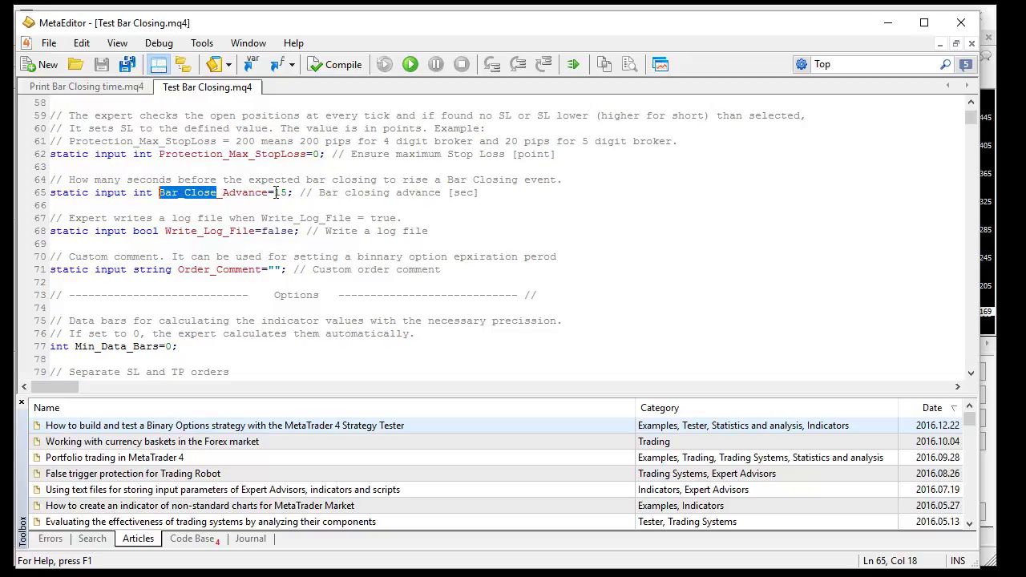
# - Set Bar_Close_Advance to 30 and compile Test Bar Closing.mq4
pyautogui.moveTo(274, 193); pyautogui.dragTo(287, 193)
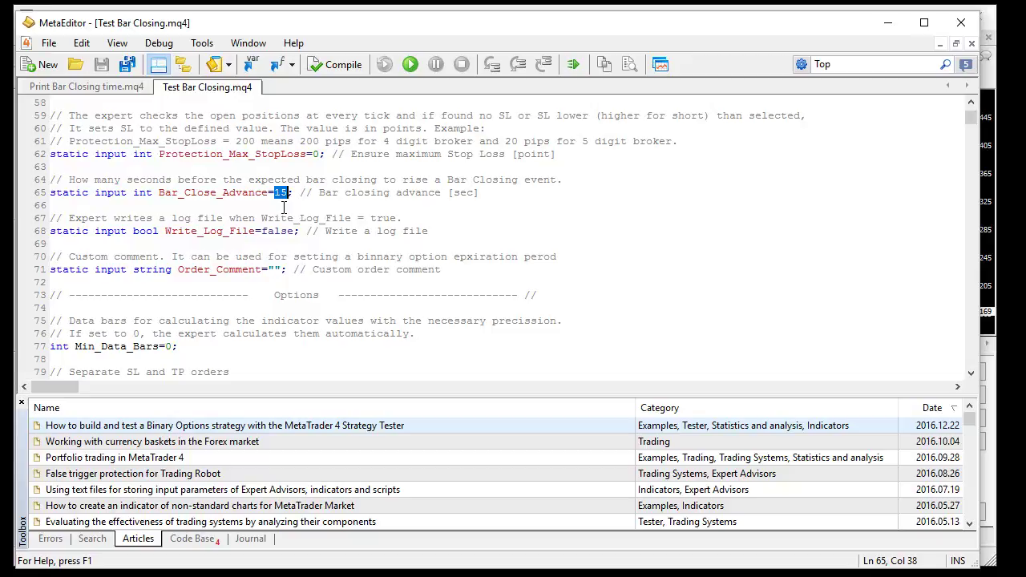
pyautogui.write('30')
pyautogui.click(283, 207)
pyautogui.click(331, 73)
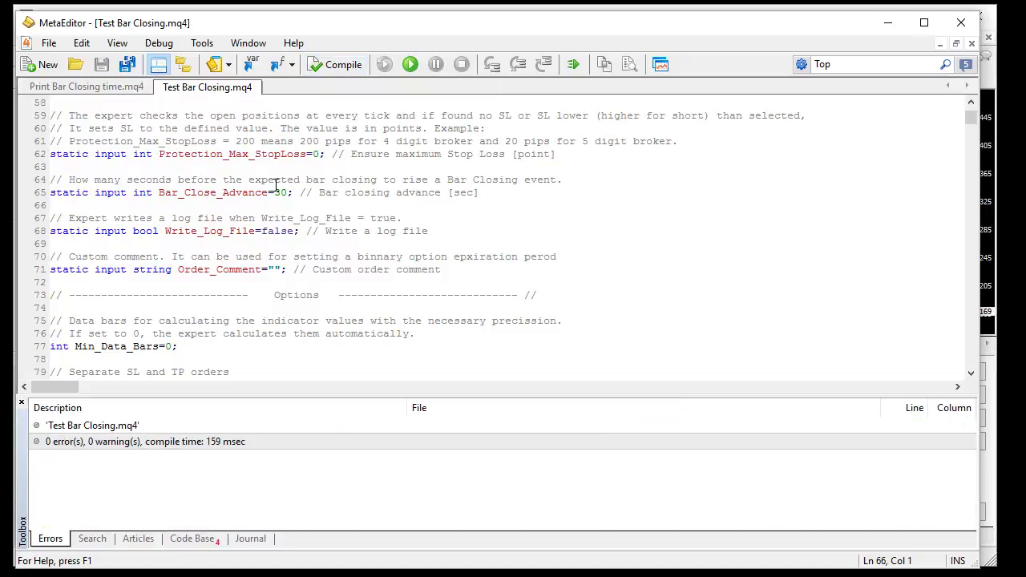
# - Switch to MetaTrader 4, set the testing model to Every tick, and run and stop the visual backtest of the recompiled expert
pyautogui.click(888, 24)
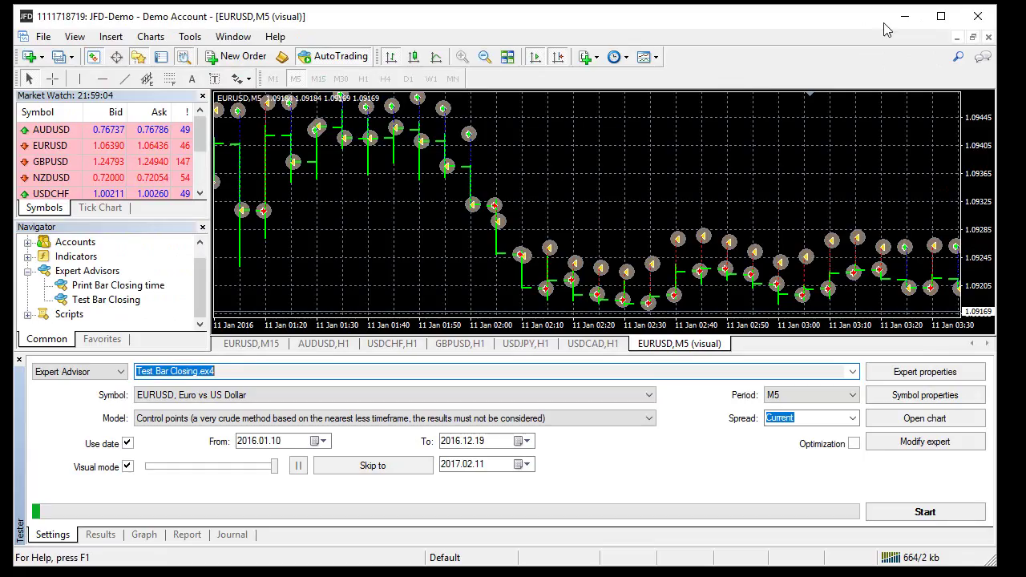
pyautogui.click(153, 420)
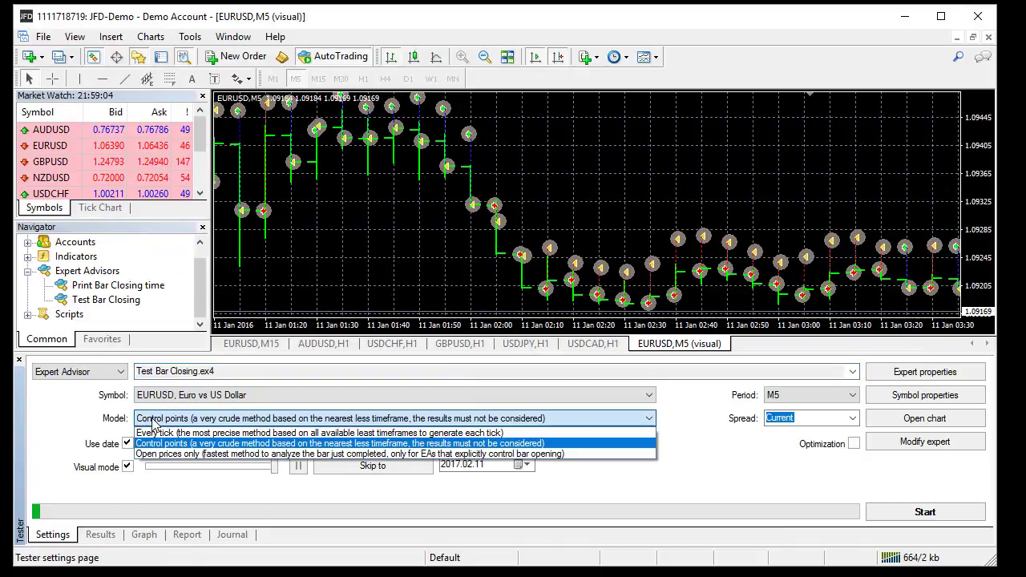
pyautogui.click(161, 433)
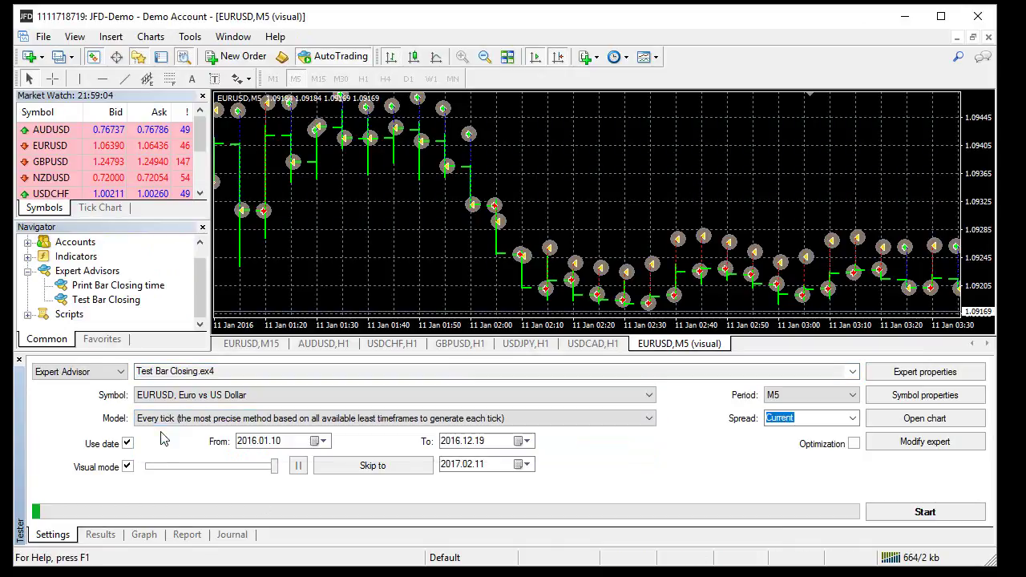
pyautogui.click(908, 515)
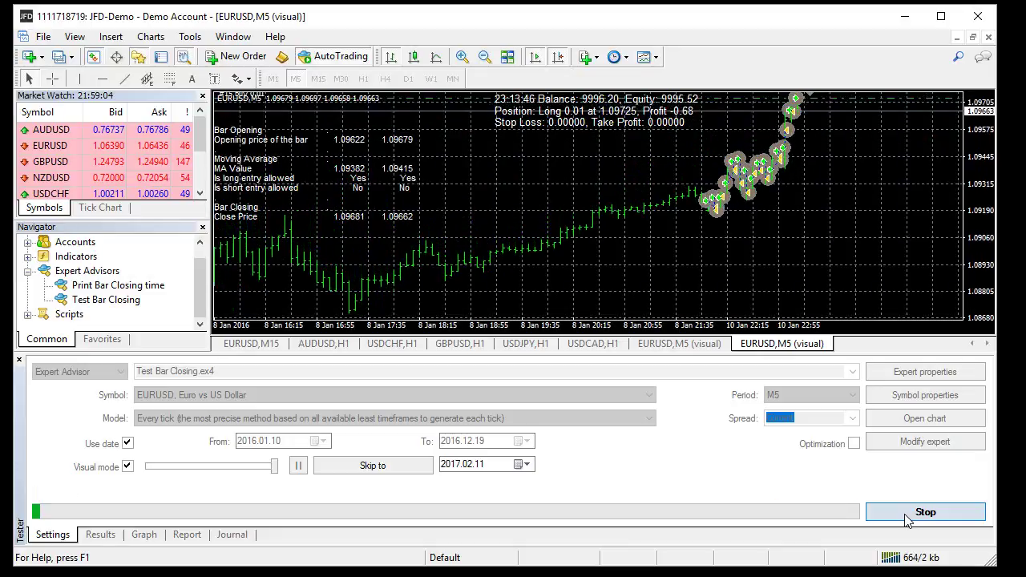
pyautogui.click(906, 516)
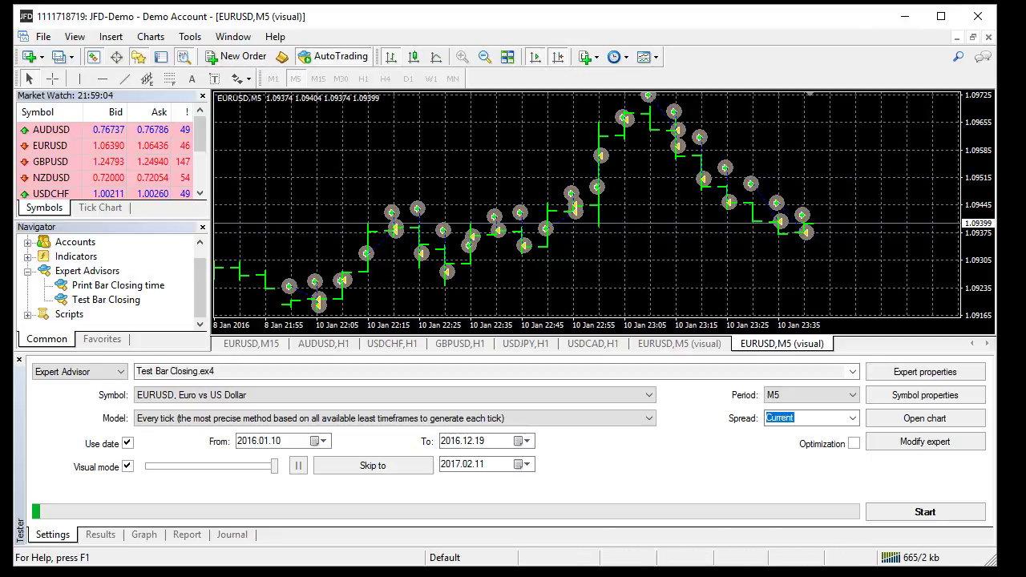
# - Switch back to MetaEditor and review the number of seconds assigned to Bar_Close_Advance in Test Bar Closing.mq4
pyautogui.click(904, 17)
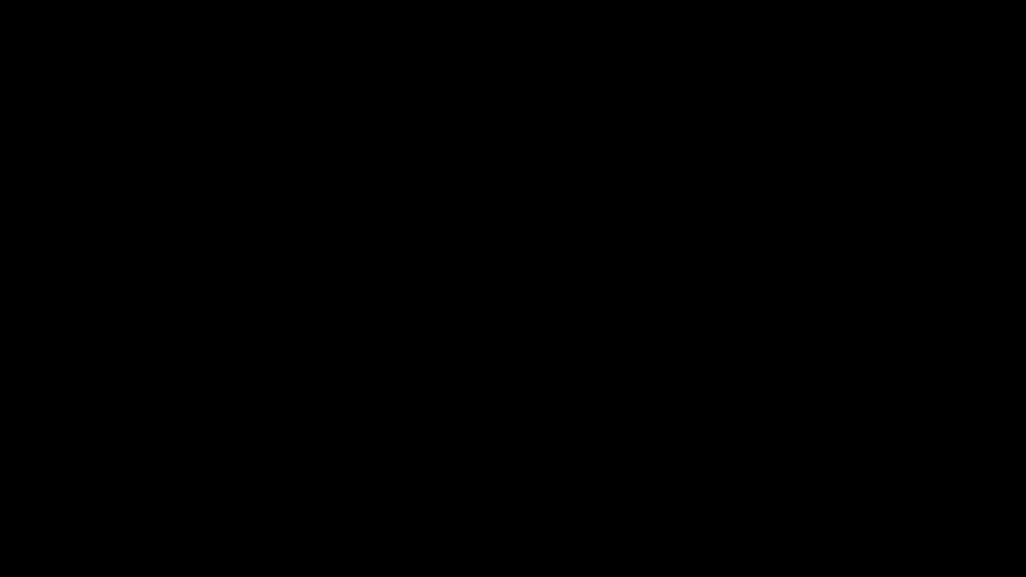
pyautogui.click(332, 545)
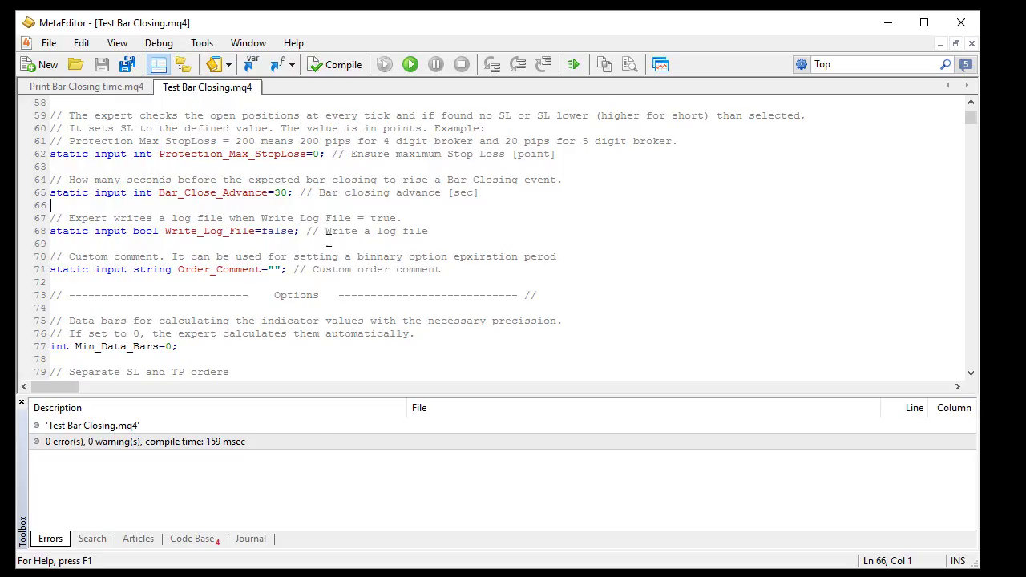
pyautogui.moveTo(274, 193); pyautogui.dragTo(287, 193)
pyautogui.click(273, 202)
pyautogui.moveTo(274, 193); pyautogui.dragTo(292, 193)
pyautogui.click(273, 204)
pyautogui.moveTo(277, 192); pyautogui.dragTo(291, 193)
pyautogui.click(283, 204)
pyautogui.moveTo(276, 192); pyautogui.dragTo(288, 193)
pyautogui.click(284, 204)
pyautogui.moveTo(276, 192); pyautogui.dragTo(283, 193)
pyautogui.click(285, 205)
pyautogui.moveTo(276, 192); pyautogui.dragTo(289, 193)
pyautogui.click(283, 205)
# - Set Bar_Close_Advance back to 15 in Test Bar Closing.mq4 and return to MetaTrader 4
pyautogui.click(278, 192)
pyautogui.moveTo(277, 192); pyautogui.dragTo(289, 193)
pyautogui.write('15')
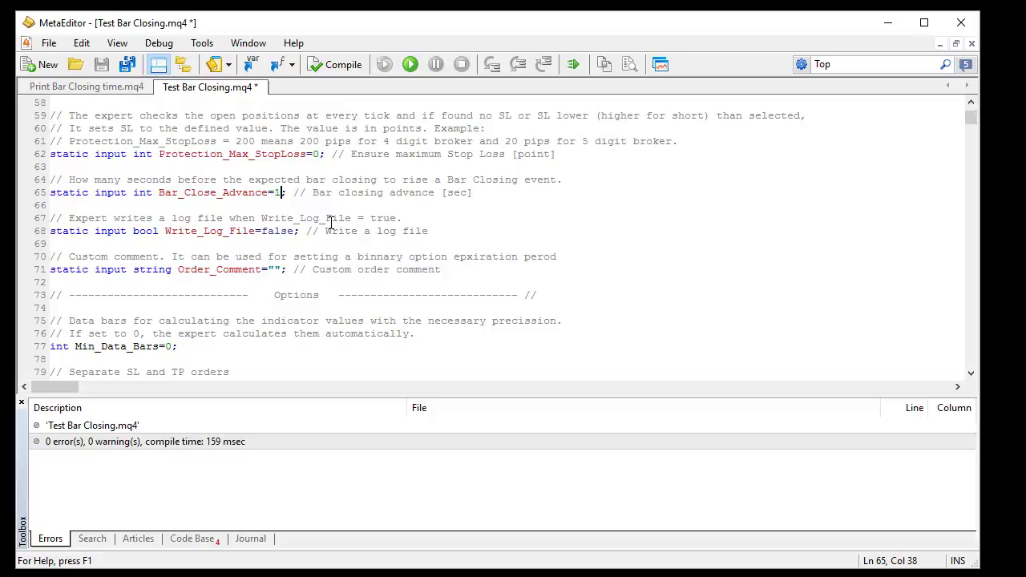
pyautogui.click(330, 219)
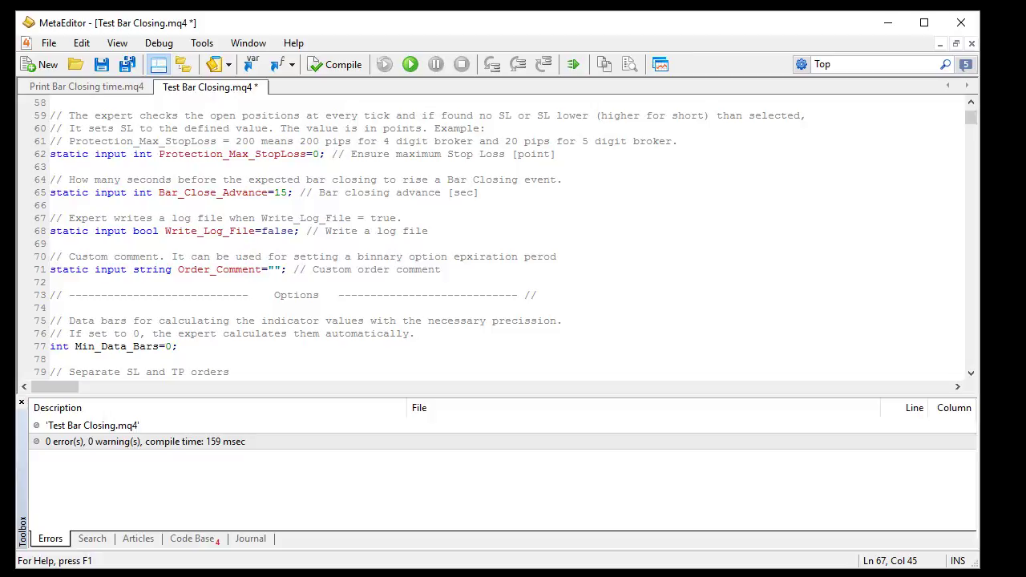
pyautogui.hotkey('ctrl', 'F5')
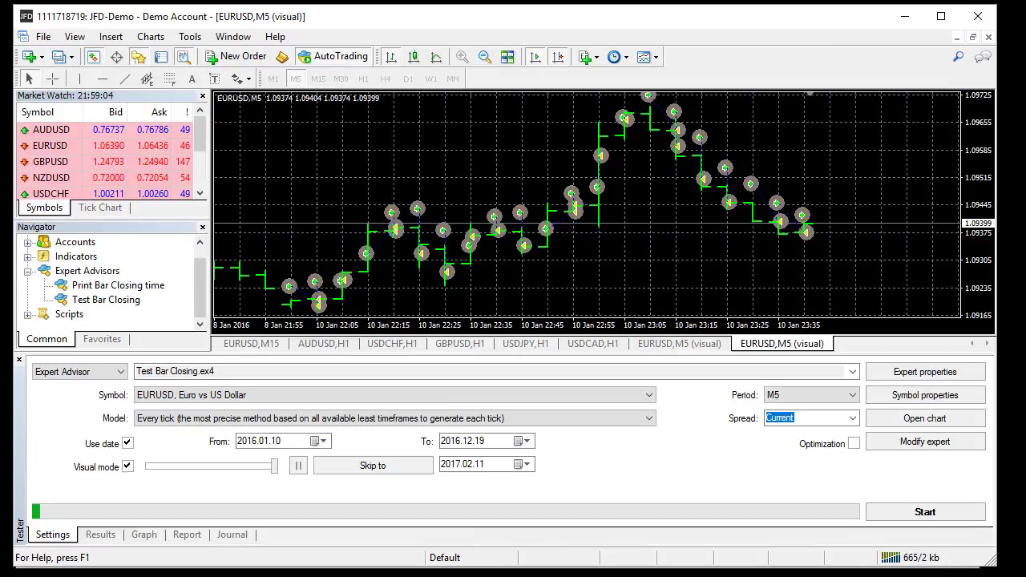